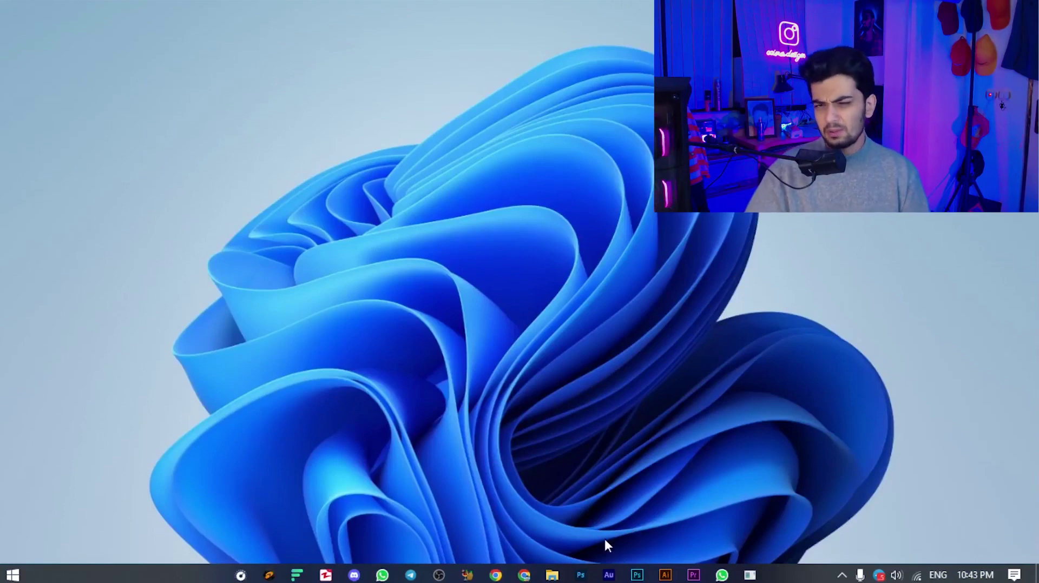
Step: Launch Adobe Photoshop from the Ps taskbar icon to reach its Home screen
{"action": "left_click", "coordinate": [581, 575]}
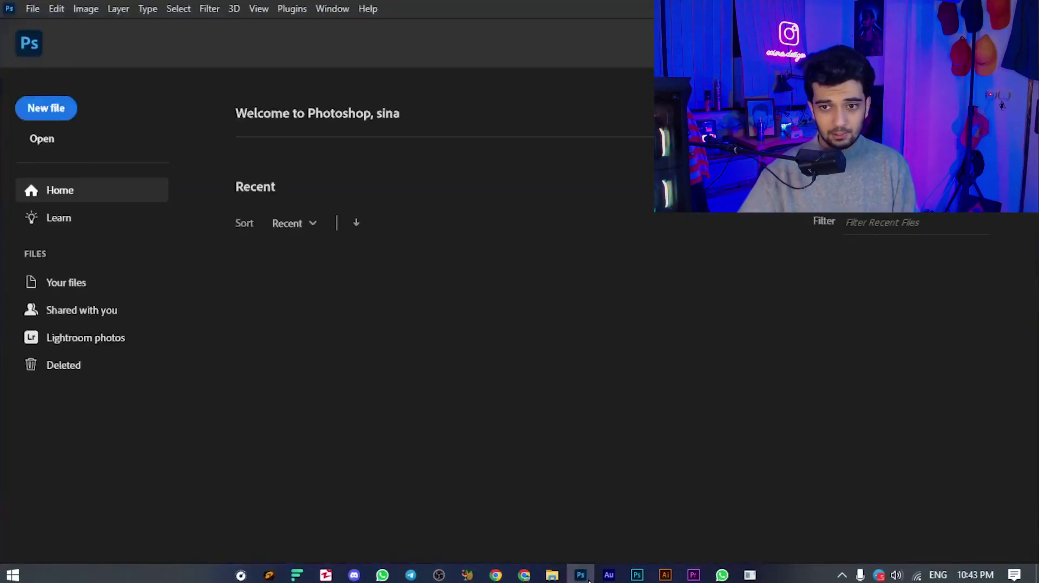
Step: Minimize the Photoshop window to the Start menu with its Photoshop tiles
{"action": "left_click", "coordinate": [580, 575]}
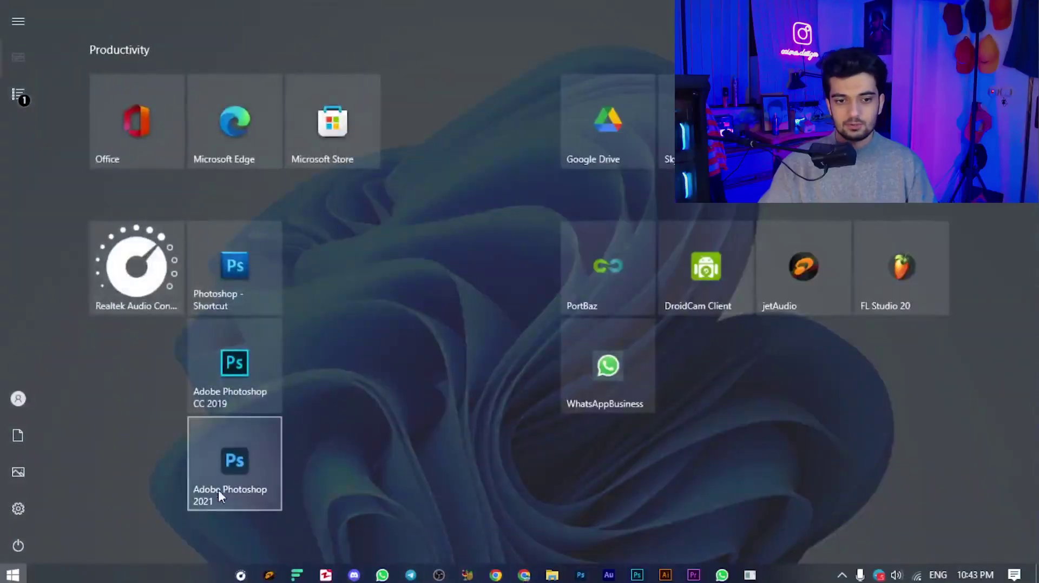
Step: Open Adobe Photoshop 2021 from its Start menu tile
{"action": "left_click", "coordinate": [227, 506]}
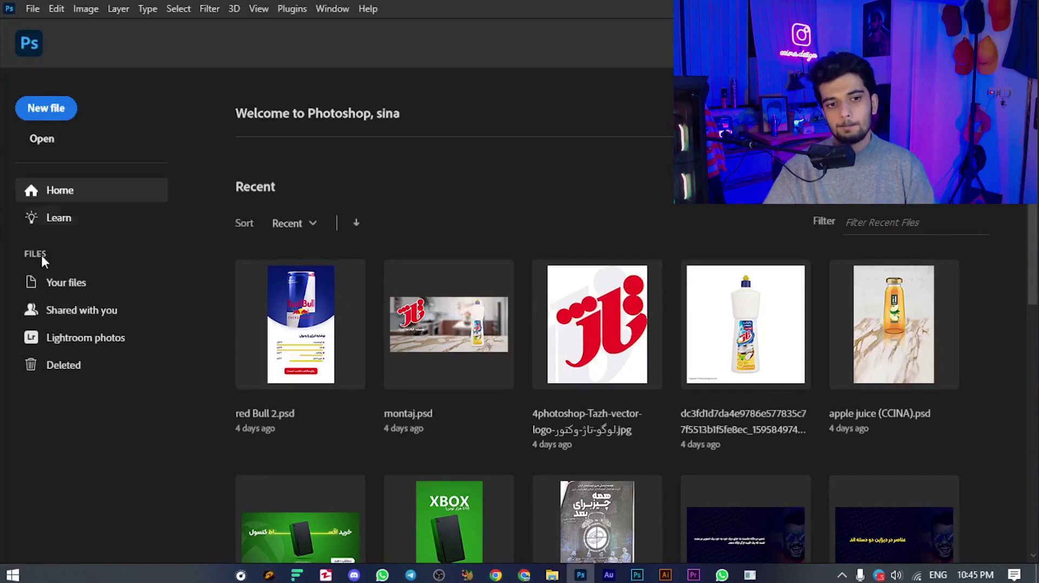
Step: Check the Your files page, then open Creative Cloud Desktop from the hidden tray icons
{"action": "left_click", "coordinate": [52, 285]}
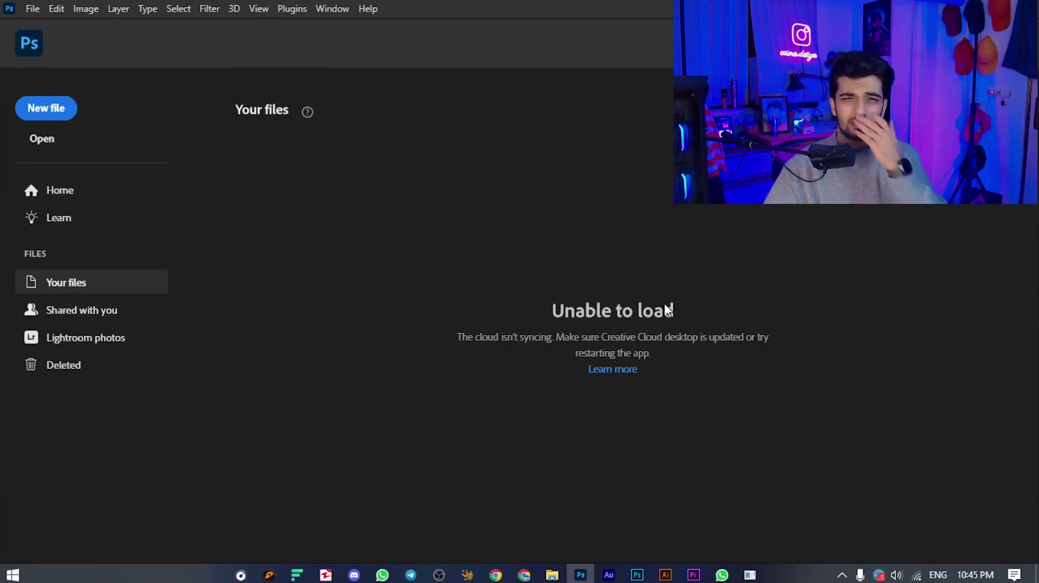
{"action": "left_click", "coordinate": [842, 577]}
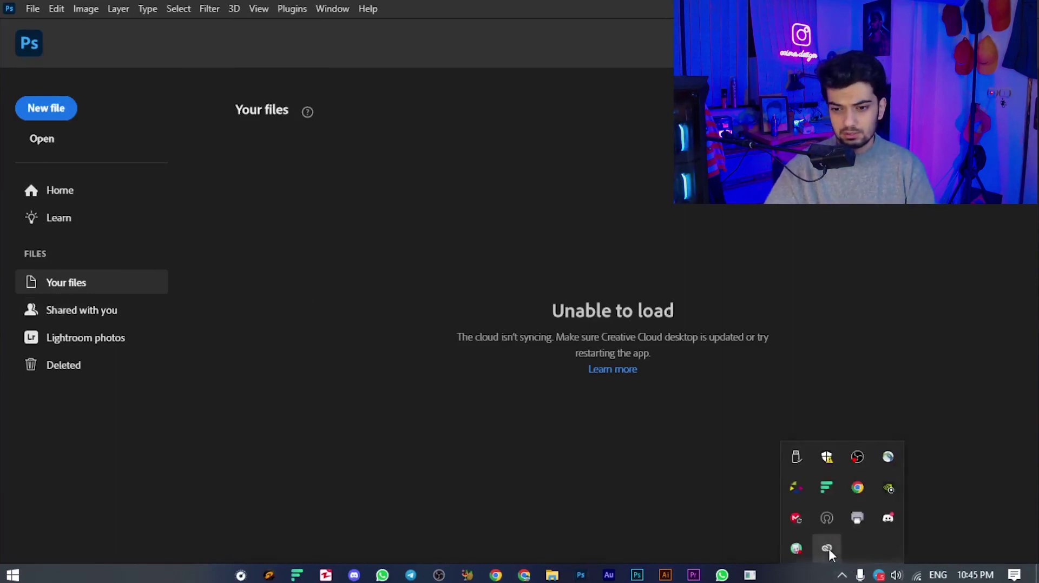
{"action": "left_click", "coordinate": [828, 549]}
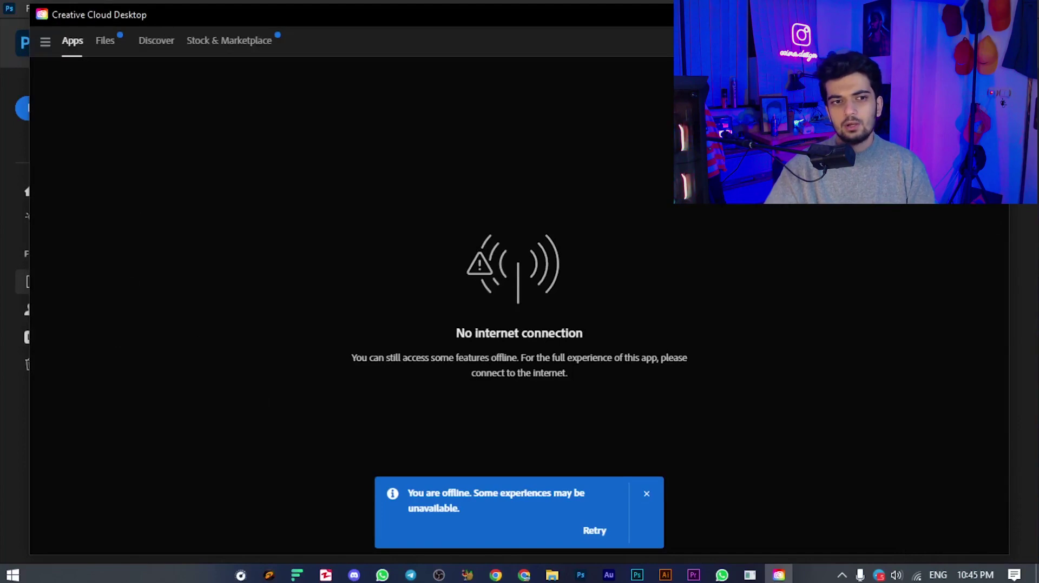
Step: Close the offline Creative Cloud Desktop window with Alt+F4
{"action": "key", "text": "alt+F4"}
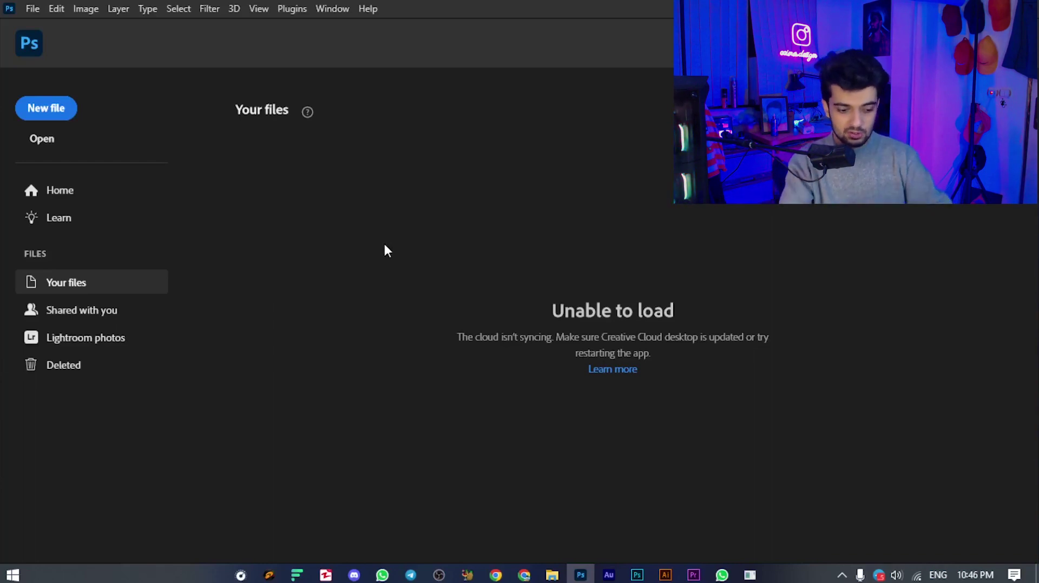
Step: Browse the Shared with you, Lightroom photos and Deleted pages, then return to Home
{"action": "left_click", "coordinate": [61, 318]}
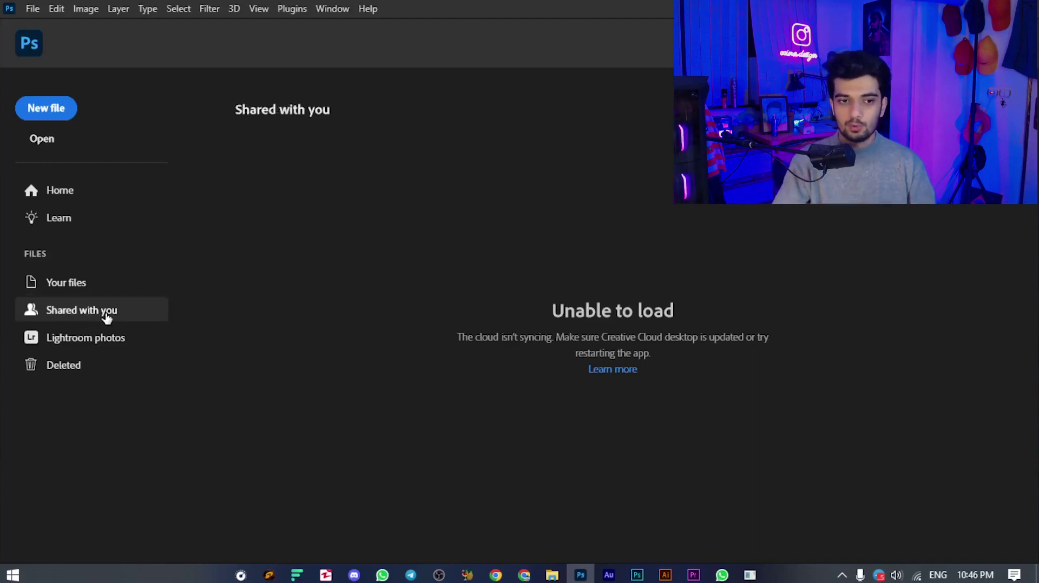
{"action": "left_click", "coordinate": [106, 341]}
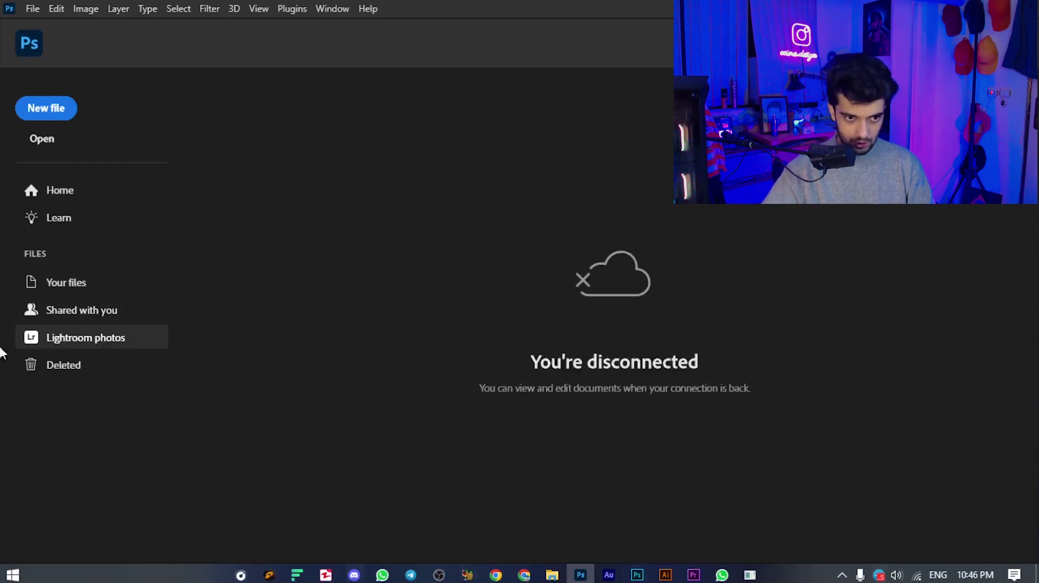
{"action": "left_click", "coordinate": [63, 378]}
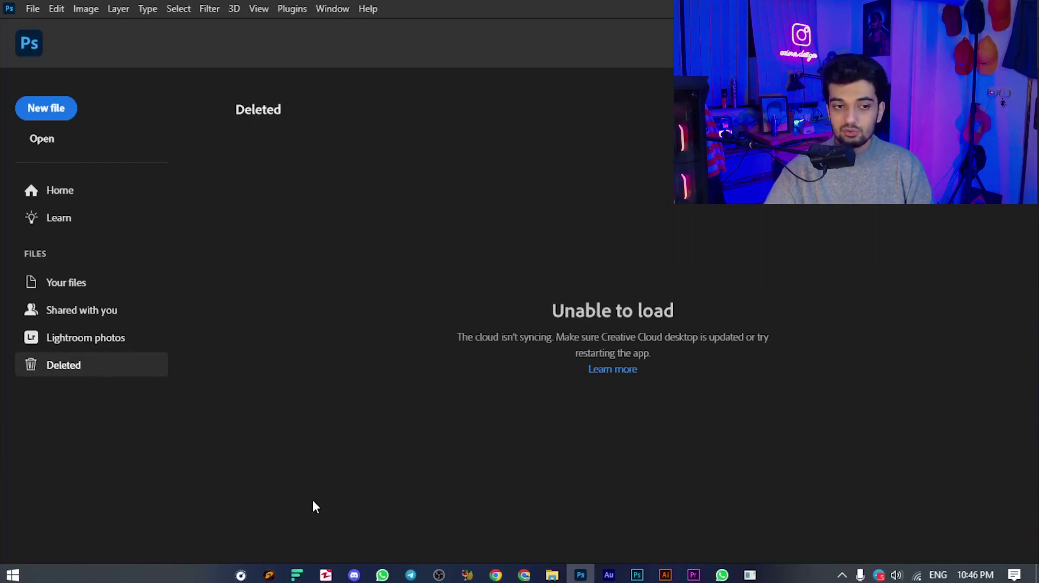
{"action": "left_click", "coordinate": [89, 200]}
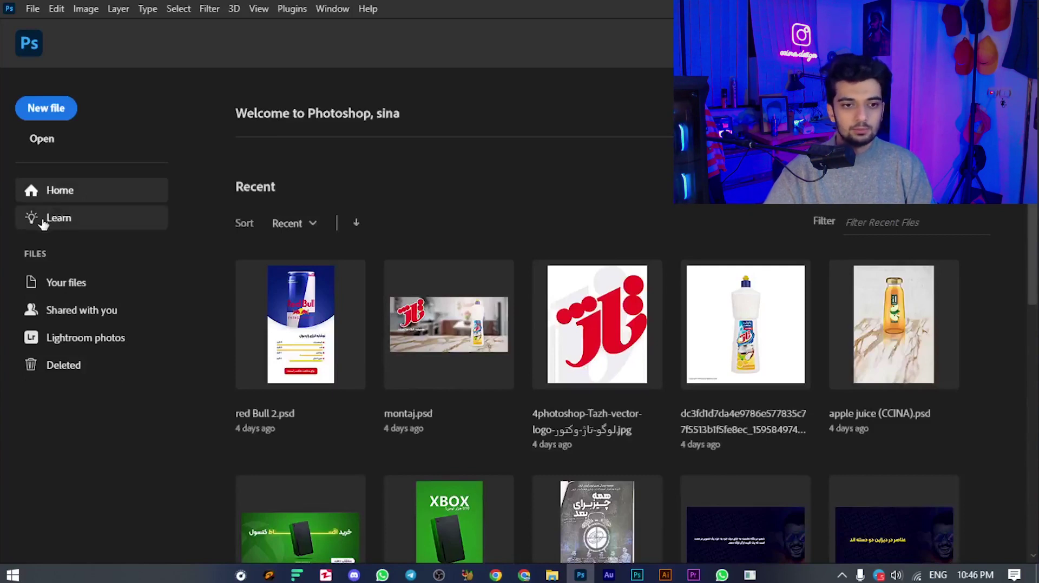
{"action": "left_click", "coordinate": [44, 224]}
{"action": "left_click", "coordinate": [71, 201]}
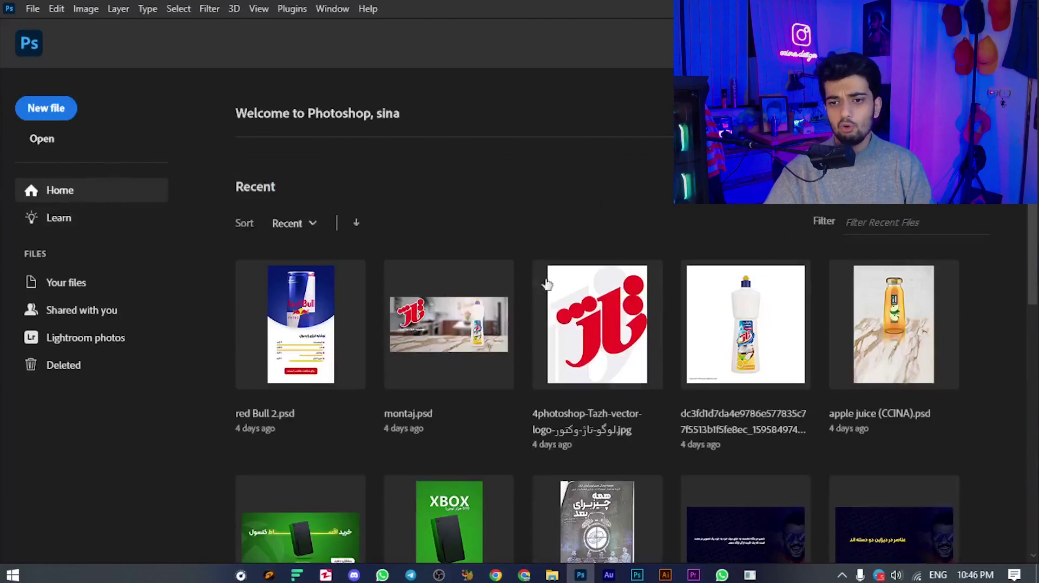
{"action": "scroll", "coordinate": [757, 387], "scroll_direction": "down", "scroll_amount": 4}
{"action": "scroll", "coordinate": [746, 405], "scroll_direction": "down", "scroll_amount": 1}
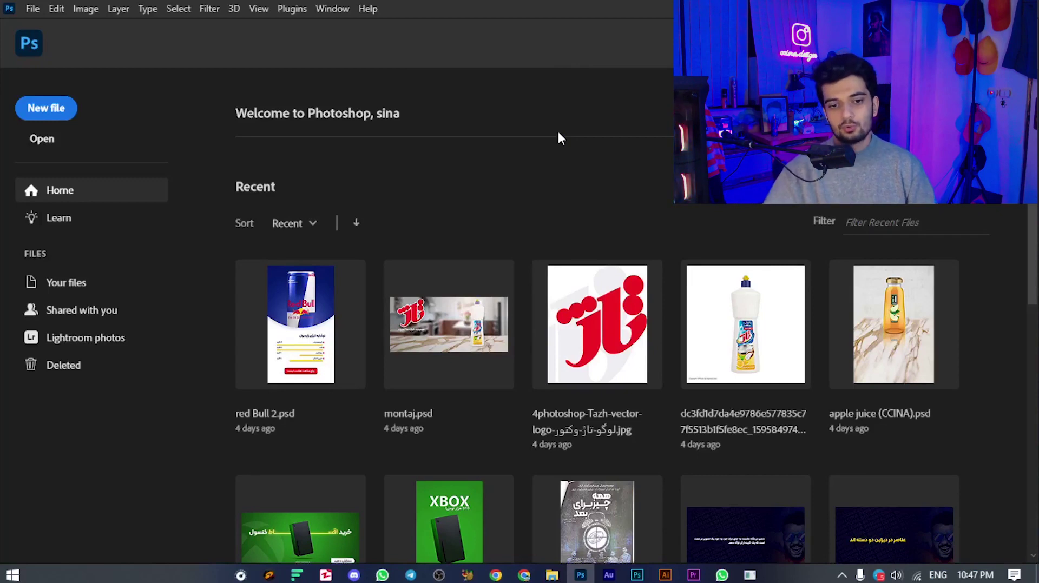
{"action": "key", "text": "super"}
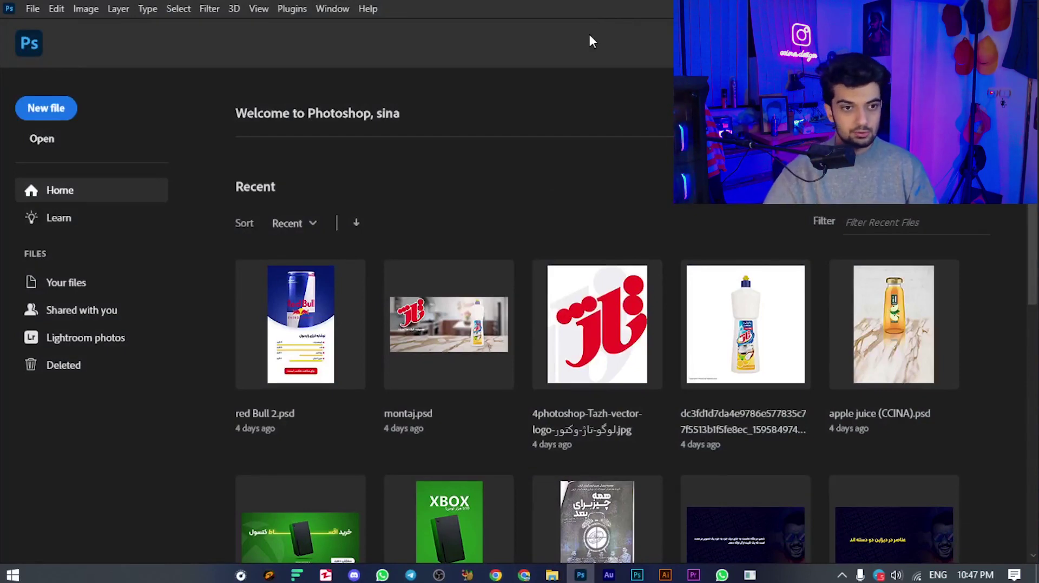
Step: Create a blank 1700 x 800 px document and apply the rec workspace
{"action": "left_click", "coordinate": [45, 111]}
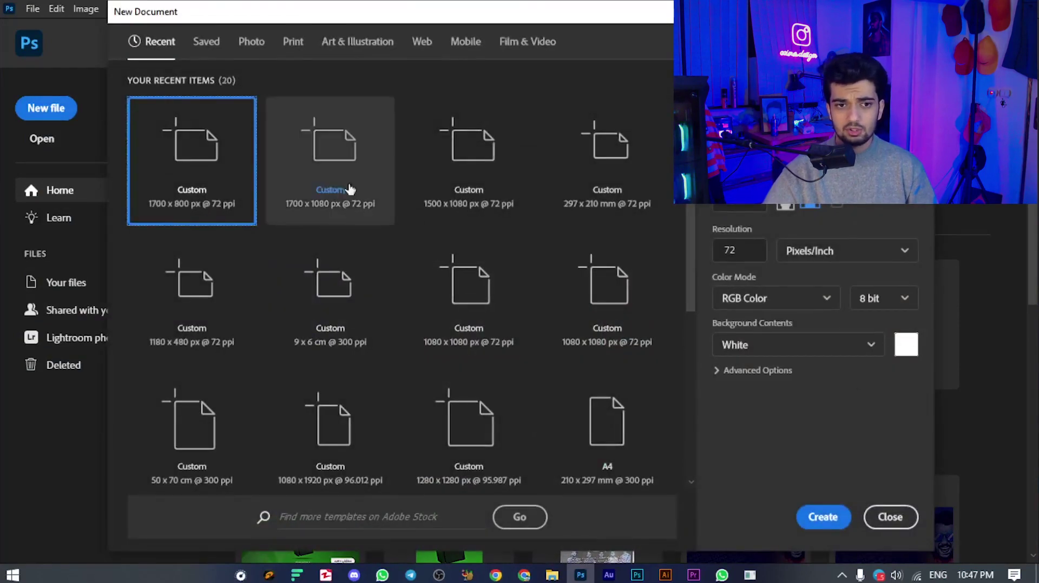
{"action": "left_click", "coordinate": [817, 518]}
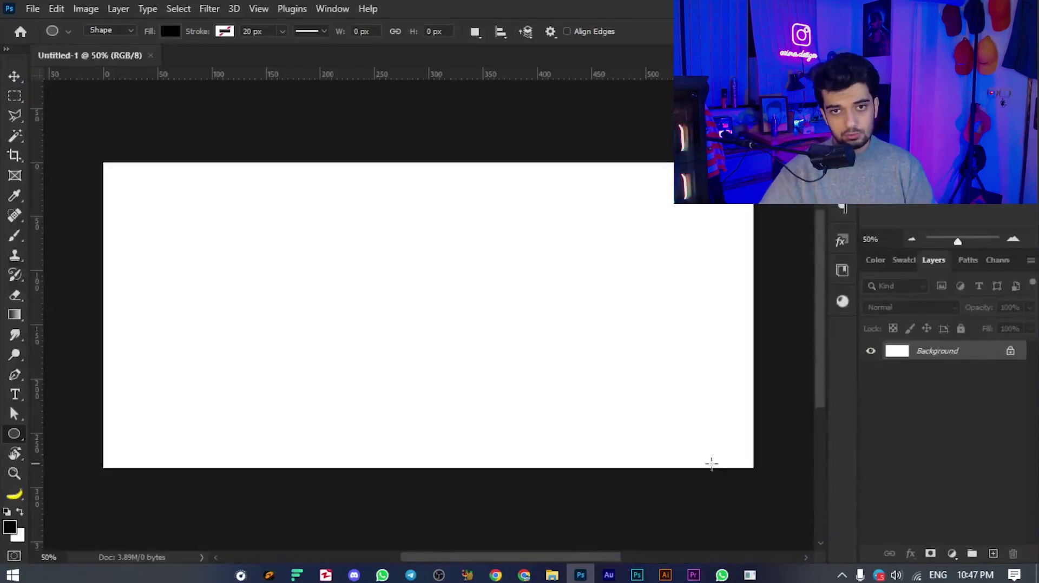
{"action": "left_click", "coordinate": [345, 12]}
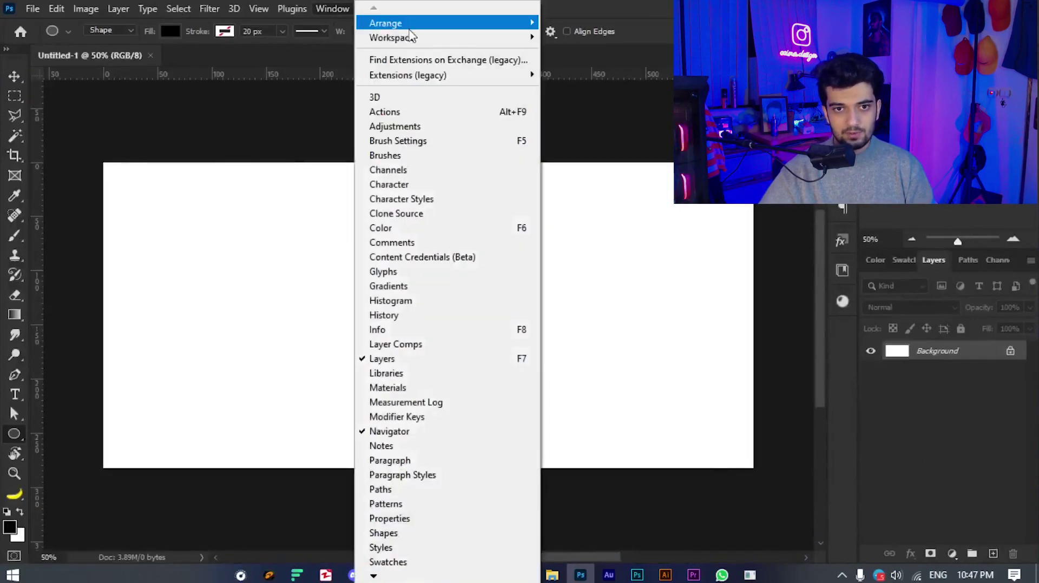
{"action": "mouse_move", "coordinate": [391, 37]}
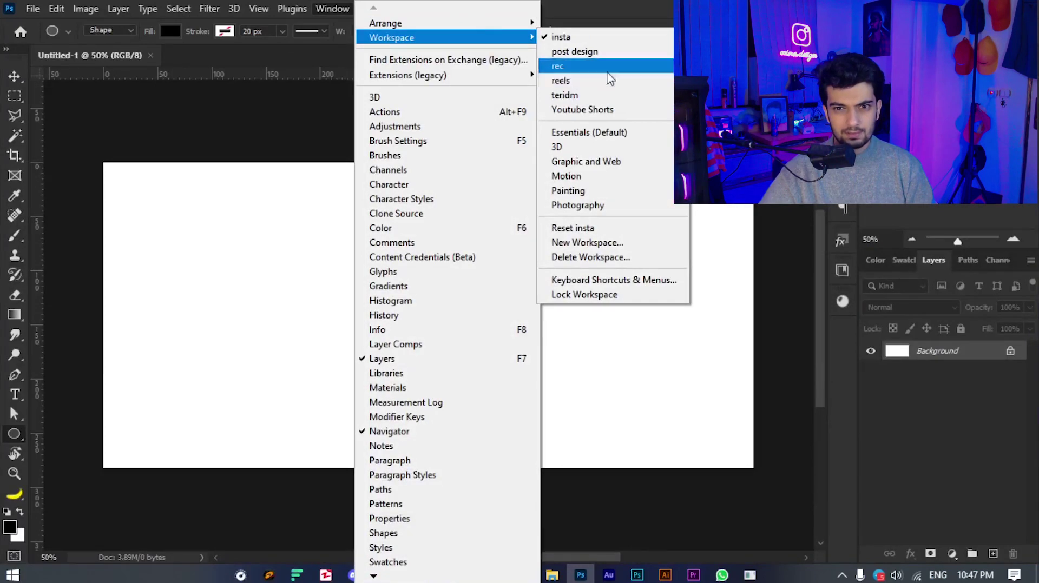
{"action": "left_click", "coordinate": [605, 67]}
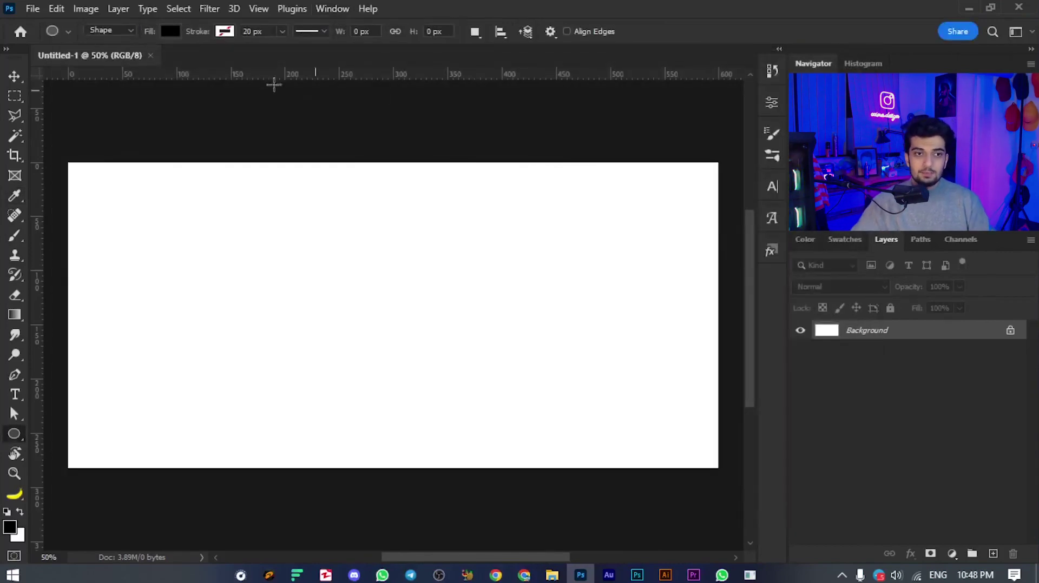
{"action": "left_click", "coordinate": [56, 8]}
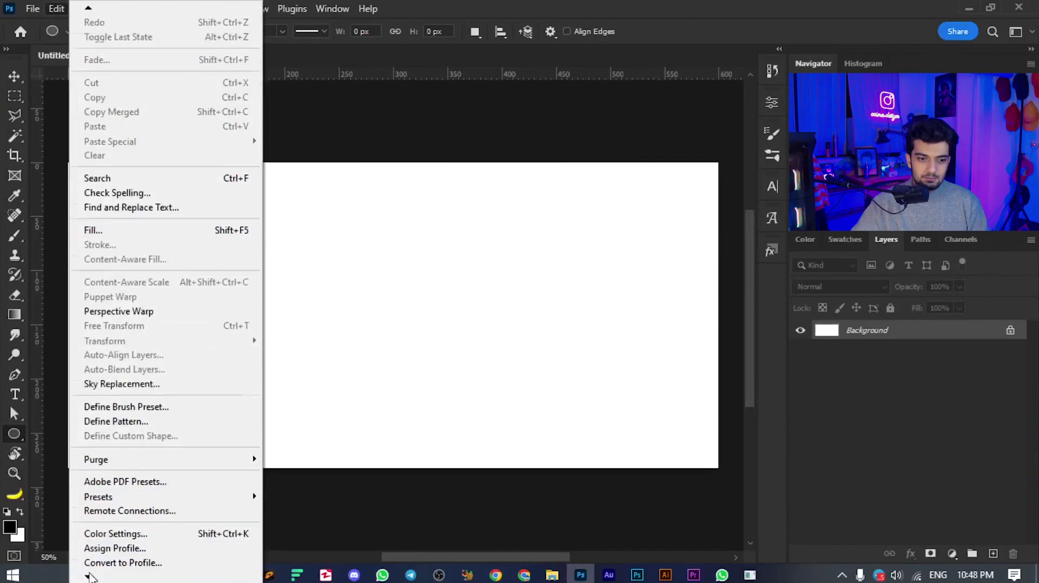
{"action": "mouse_move", "coordinate": [107, 555]}
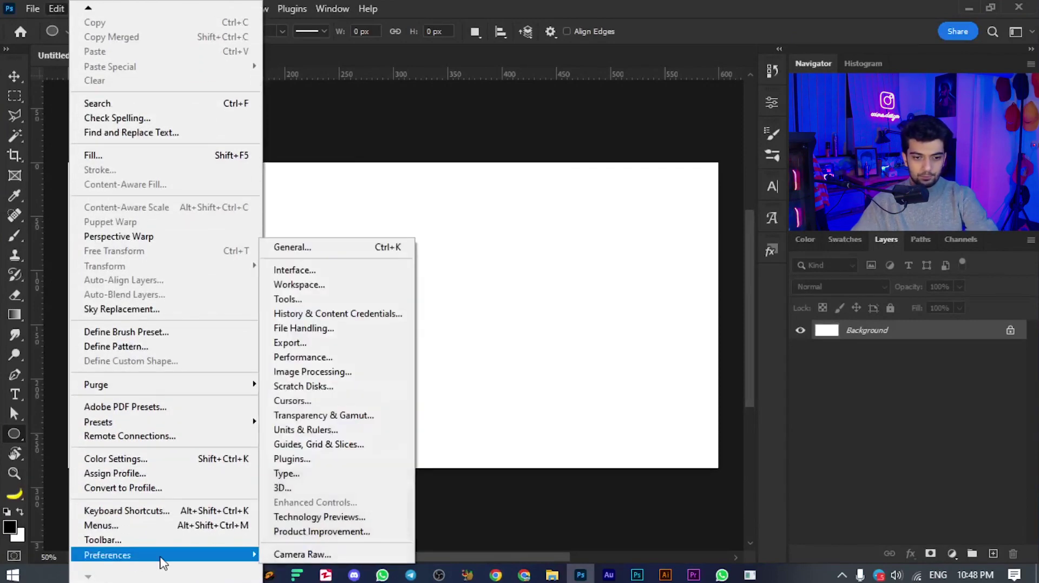
{"action": "left_click", "coordinate": [388, 250]}
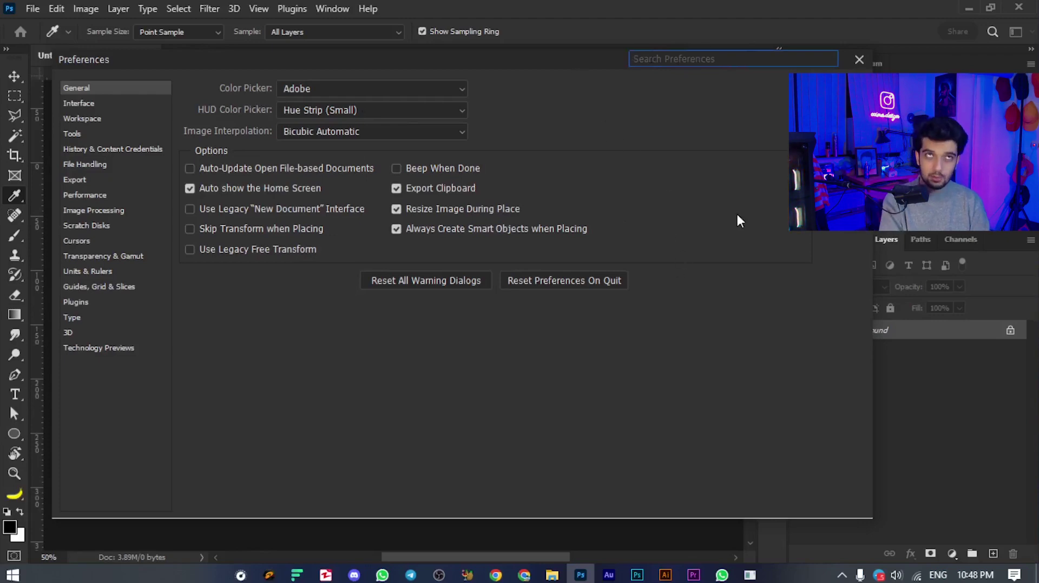
{"action": "type", "text": "ram"}
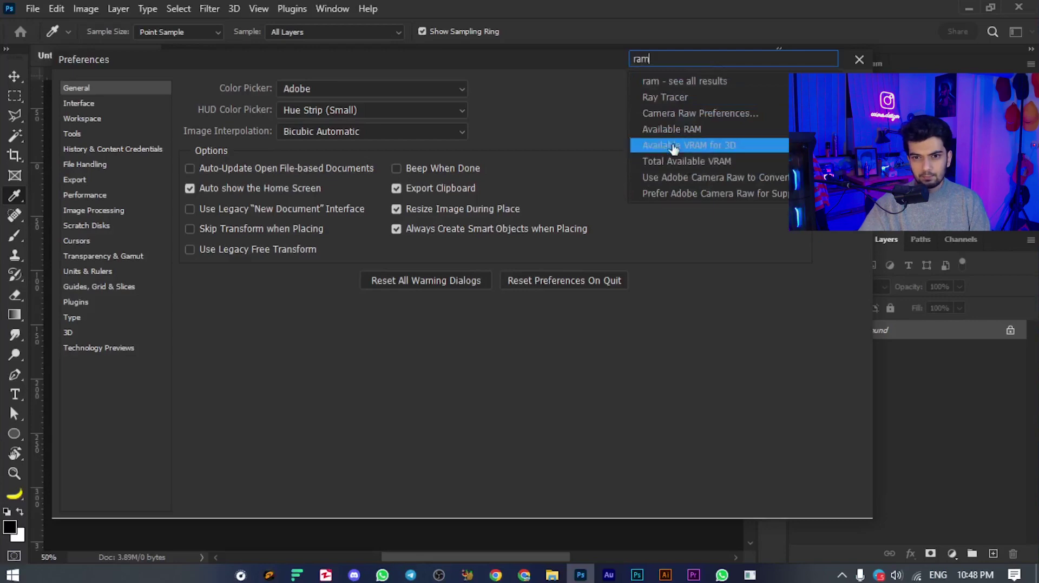
{"action": "left_click", "coordinate": [714, 133]}
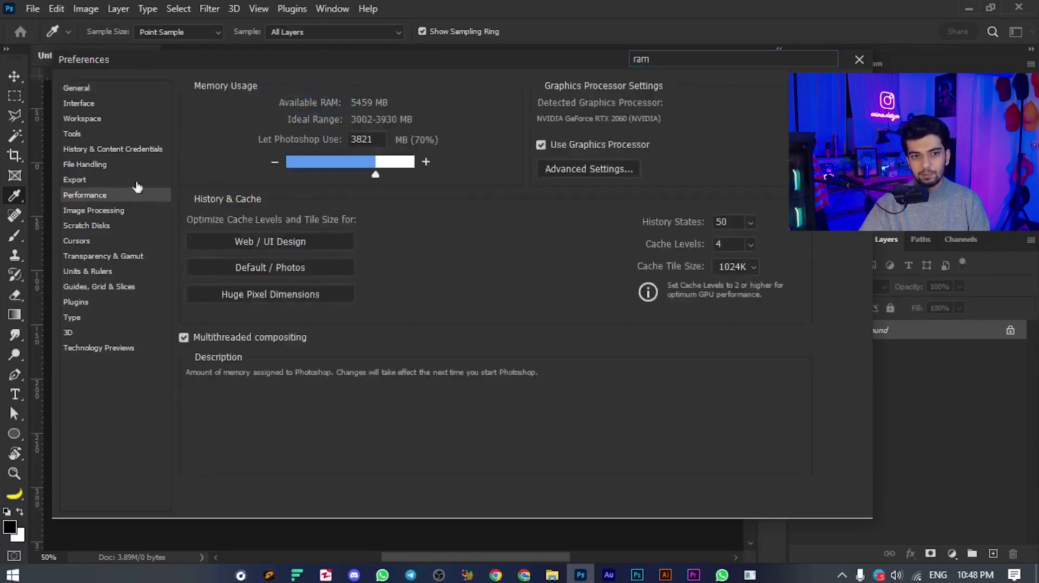
{"action": "left_click", "coordinate": [97, 90]}
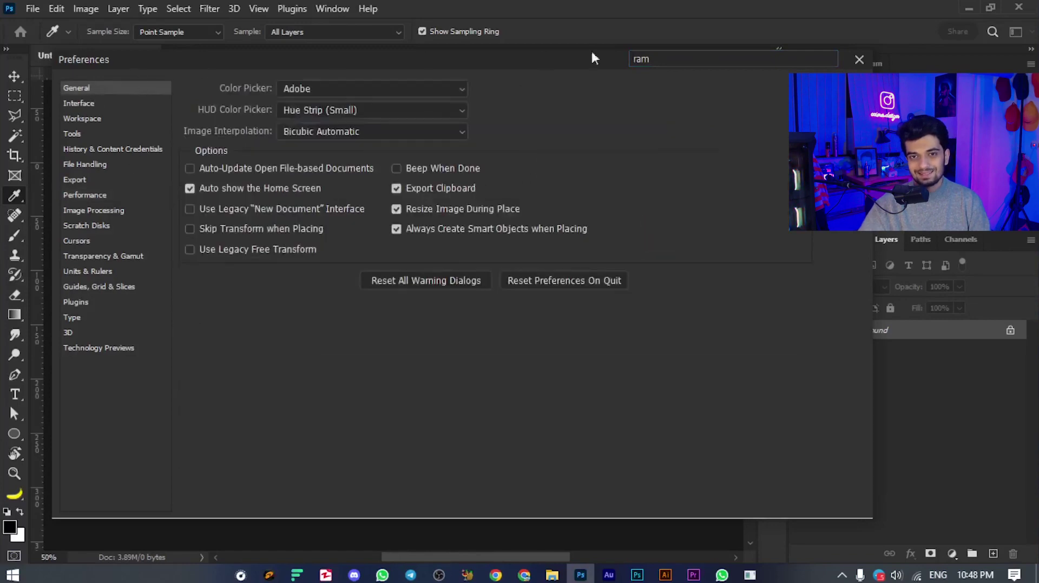
{"action": "left_click", "coordinate": [735, 58]}
{"action": "key", "text": "ctrl+a"}
{"action": "key", "text": "BackSpace"}
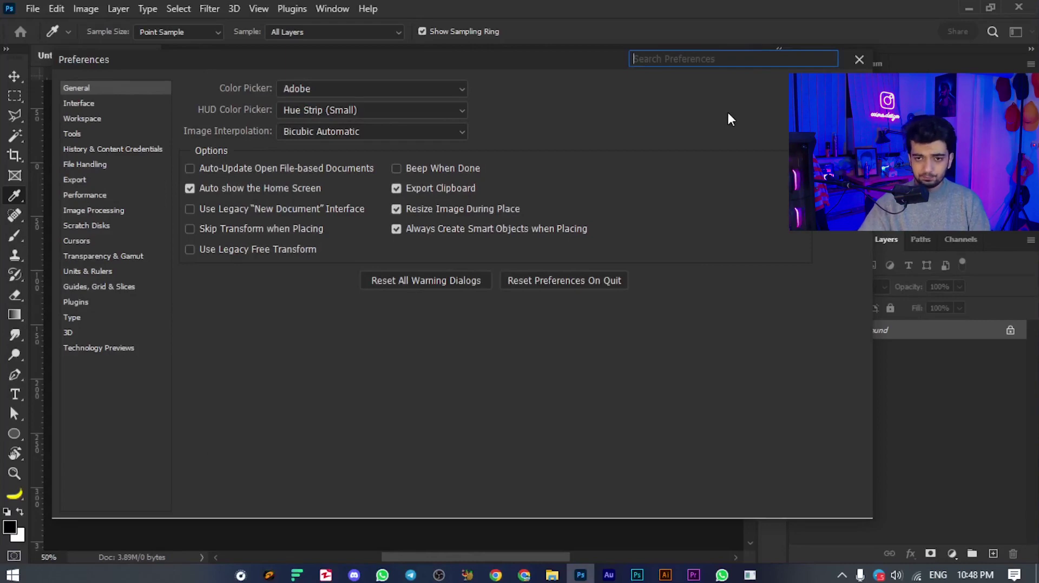
{"action": "left_click", "coordinate": [74, 104]}
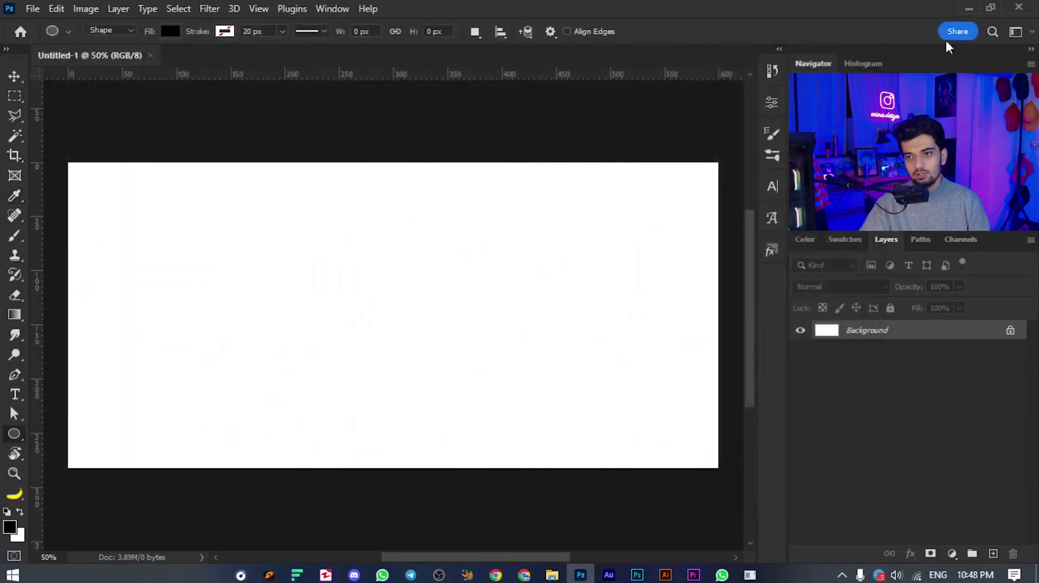
Step: Turn off Neutral Color Mode on the Interface preferences page
{"action": "key", "text": "i"}
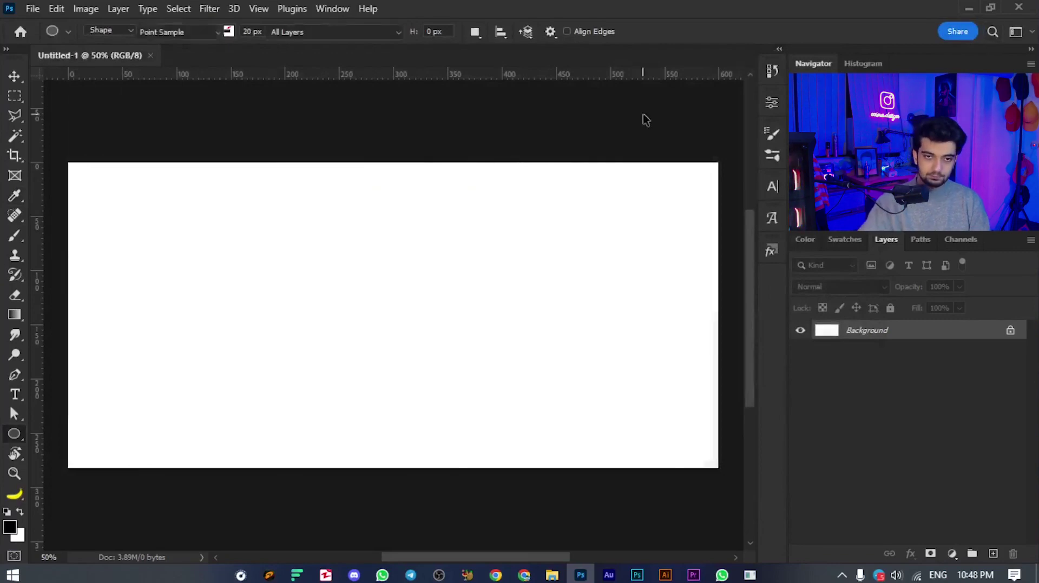
{"action": "key", "text": "ctrl+k"}
{"action": "left_click", "coordinate": [69, 104]}
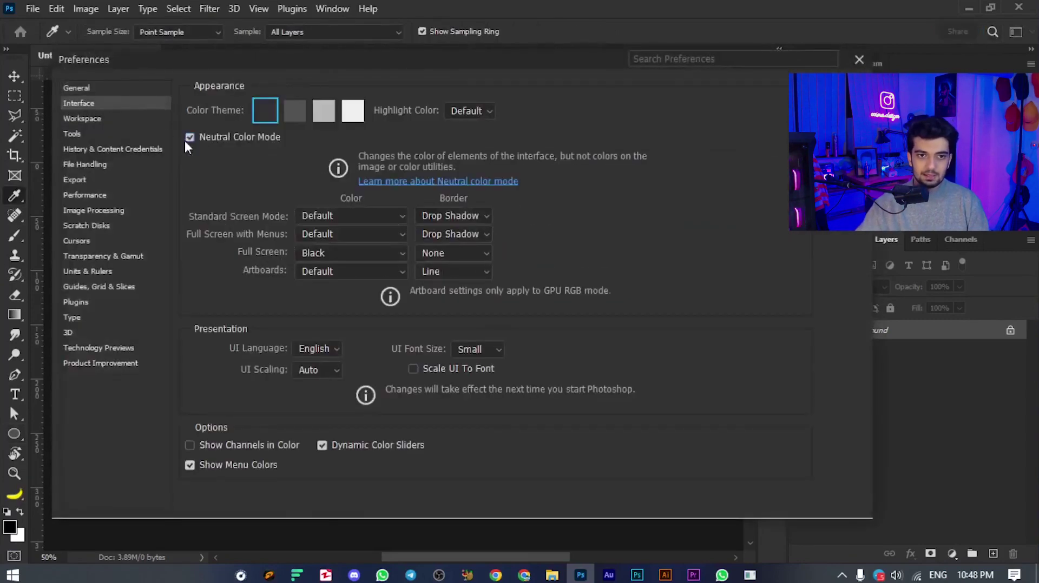
{"action": "key", "text": "Escape"}
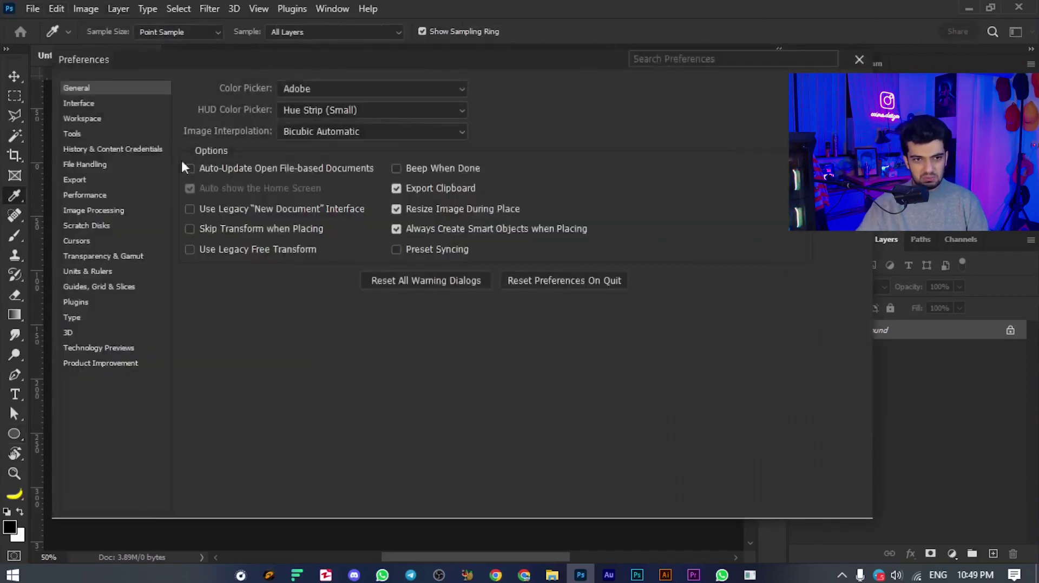
{"action": "left_click", "coordinate": [103, 106]}
{"action": "left_click", "coordinate": [196, 137]}
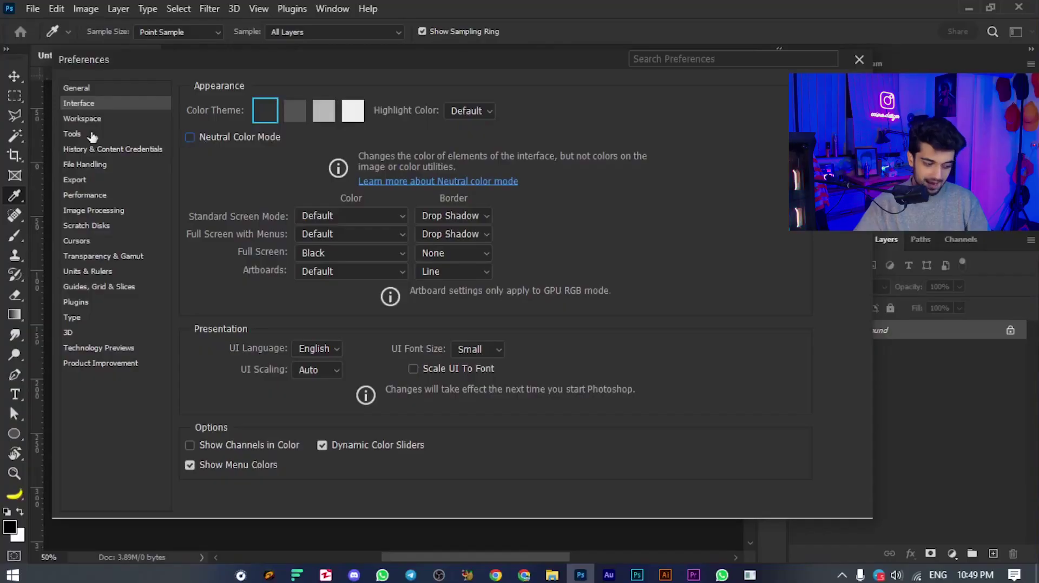
Step: Show the Image Processing preferences, with Select Subject on Device (Quicker results)
{"action": "left_click", "coordinate": [94, 214]}
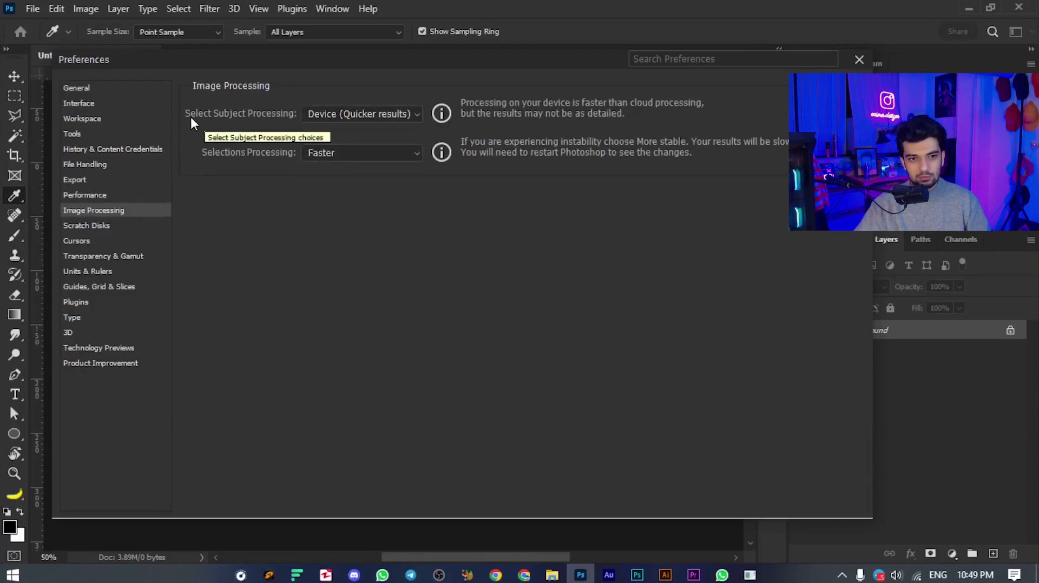
Step: Keep Select Subject Processing on Device (Quicker results) and close the Untitled-1 document
{"action": "left_click", "coordinate": [369, 116]}
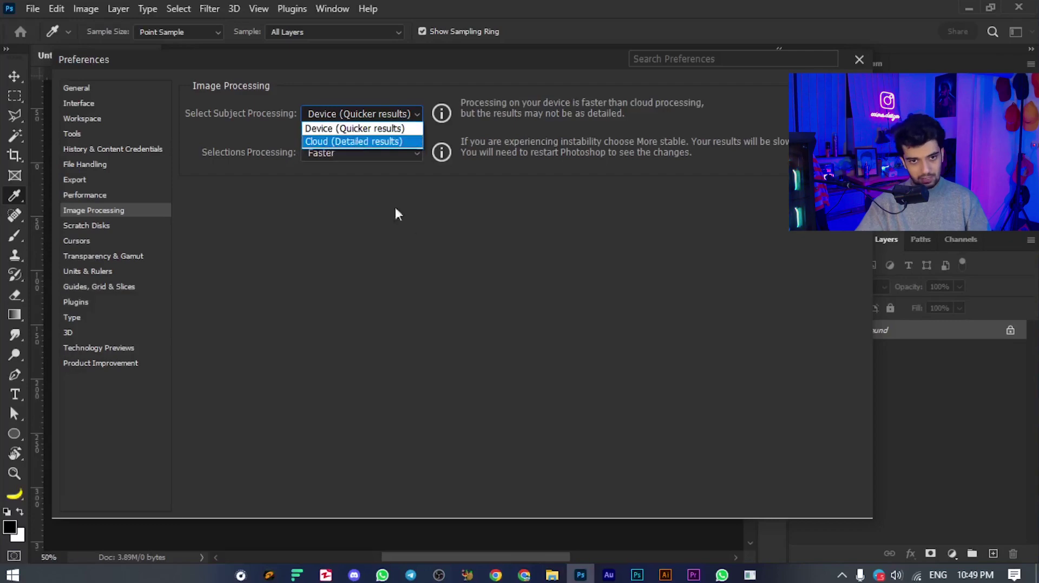
{"action": "left_click", "coordinate": [422, 244]}
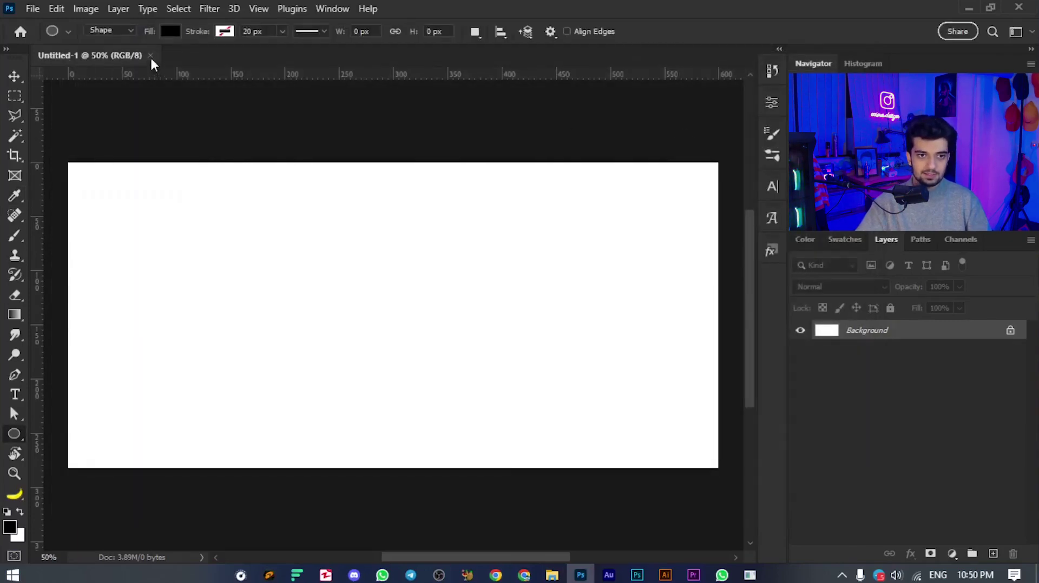
{"action": "left_click", "coordinate": [151, 55]}
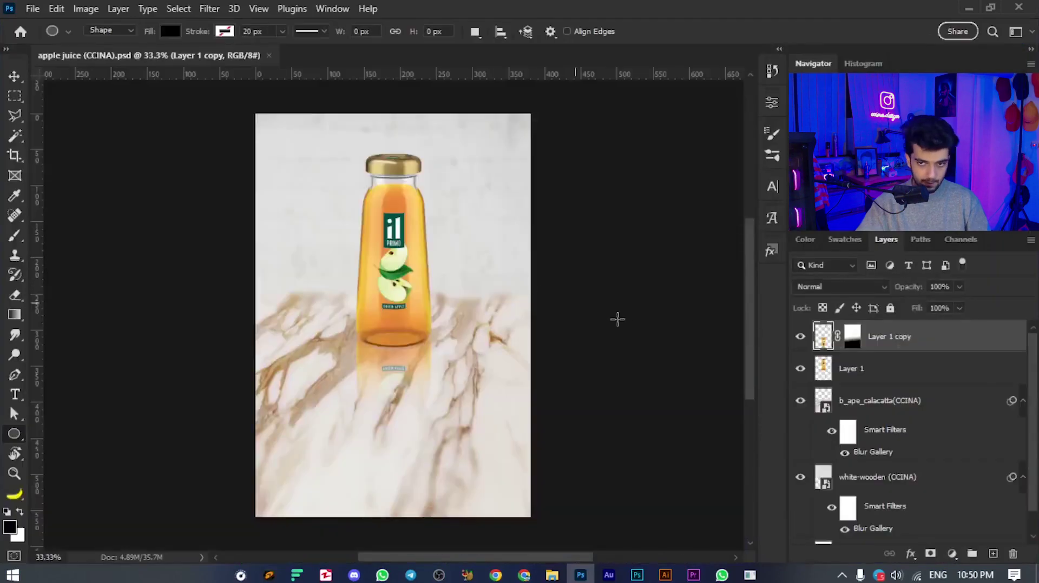
Step: Stamp all visible layers into a new Layer 2, then switch to the Object Selection Tool
{"action": "key", "text": "ctrl+shift+alt+e"}
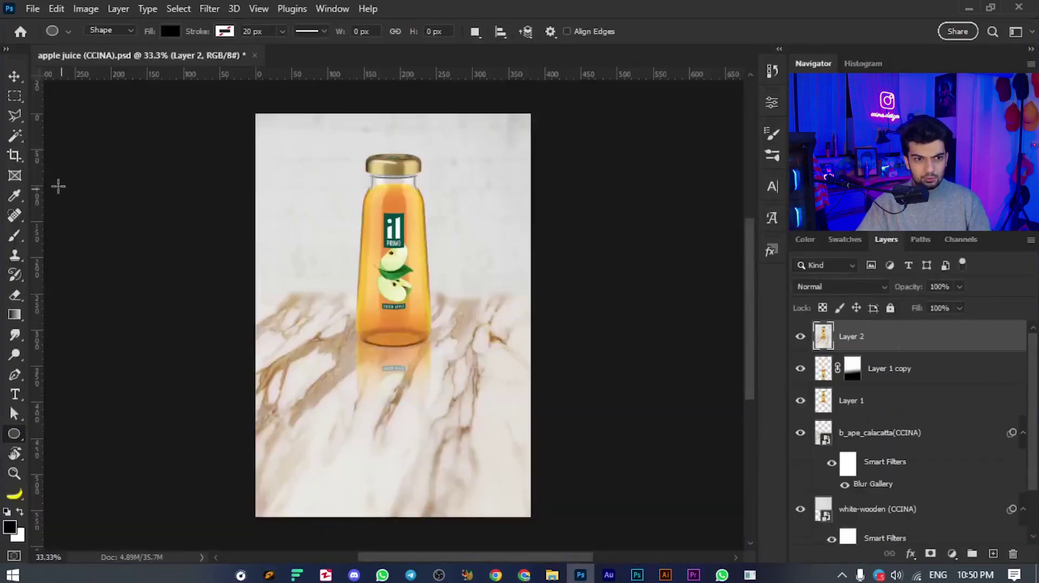
{"action": "left_click", "coordinate": [16, 136]}
{"action": "left_click", "coordinate": [92, 137]}
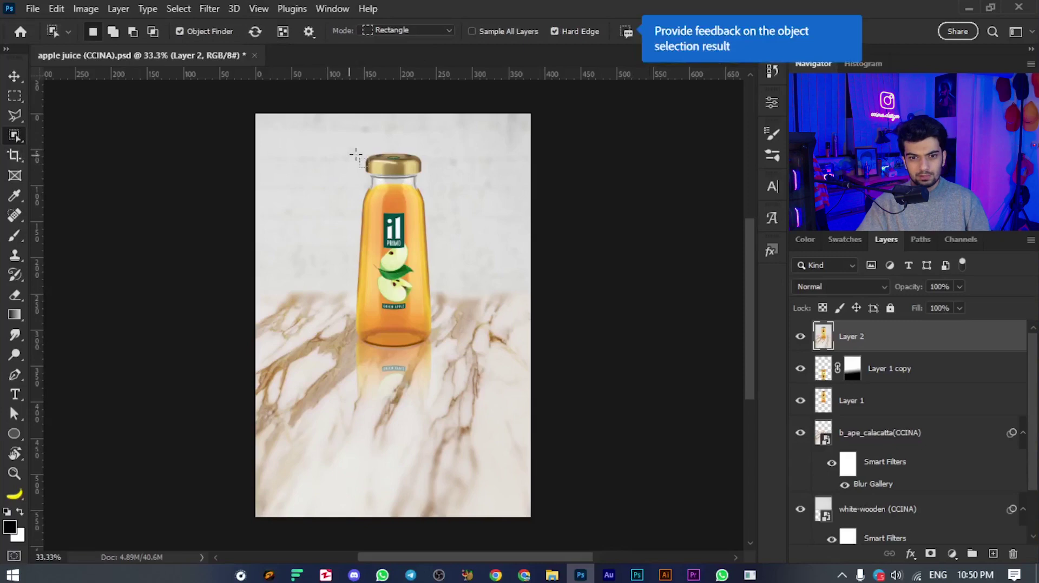
Step: Turn off Object Finder and drag a selection rectangle around the juice bottle
{"action": "left_click", "coordinate": [188, 31]}
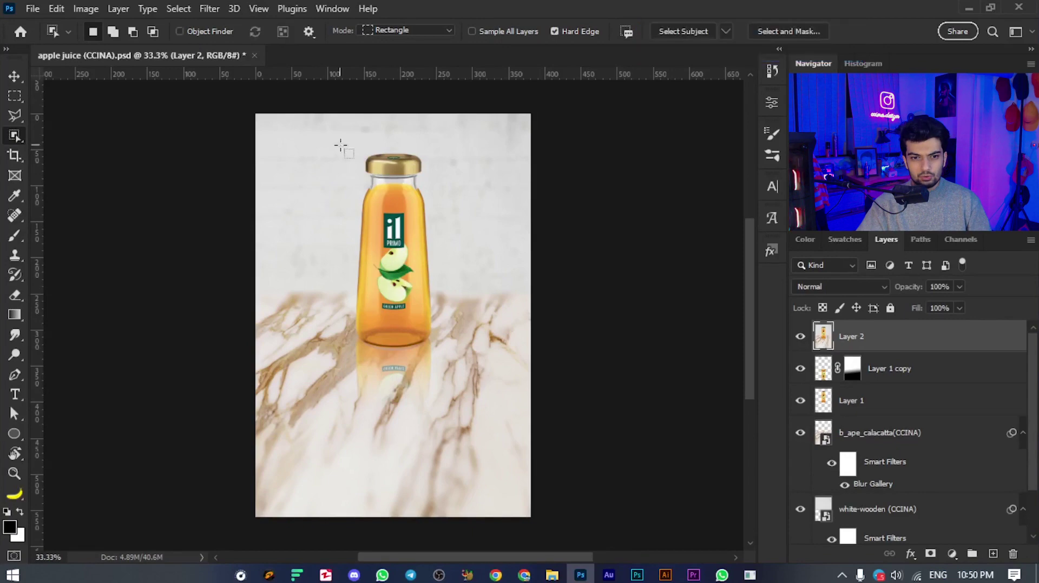
{"action": "left_click_drag", "start_coordinate": [340, 142], "coordinate": [454, 357]}
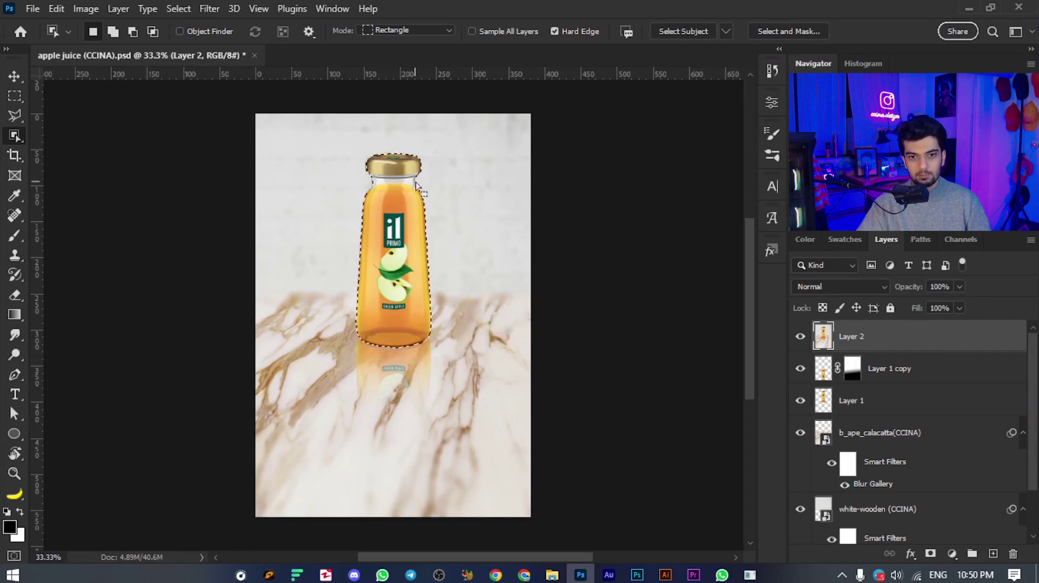
{"action": "scroll", "coordinate": [404, 200], "scroll_direction": "up", "scroll_amount": 2}
{"action": "scroll", "coordinate": [403, 201], "scroll_direction": "up", "scroll_amount": 2}
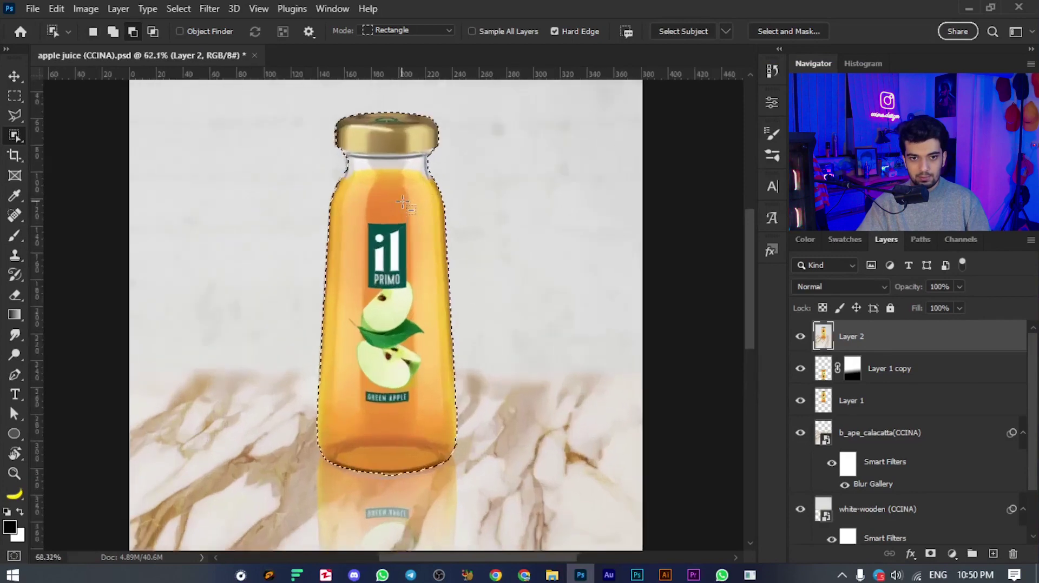
{"action": "scroll", "coordinate": [402, 202], "scroll_direction": "down", "scroll_amount": 2}
{"action": "scroll", "coordinate": [403, 202], "scroll_direction": "down", "scroll_amount": 2}
{"action": "scroll", "coordinate": [402, 202], "scroll_direction": "up", "scroll_amount": 1}
{"action": "scroll", "coordinate": [411, 220], "scroll_direction": "up", "scroll_amount": 2}
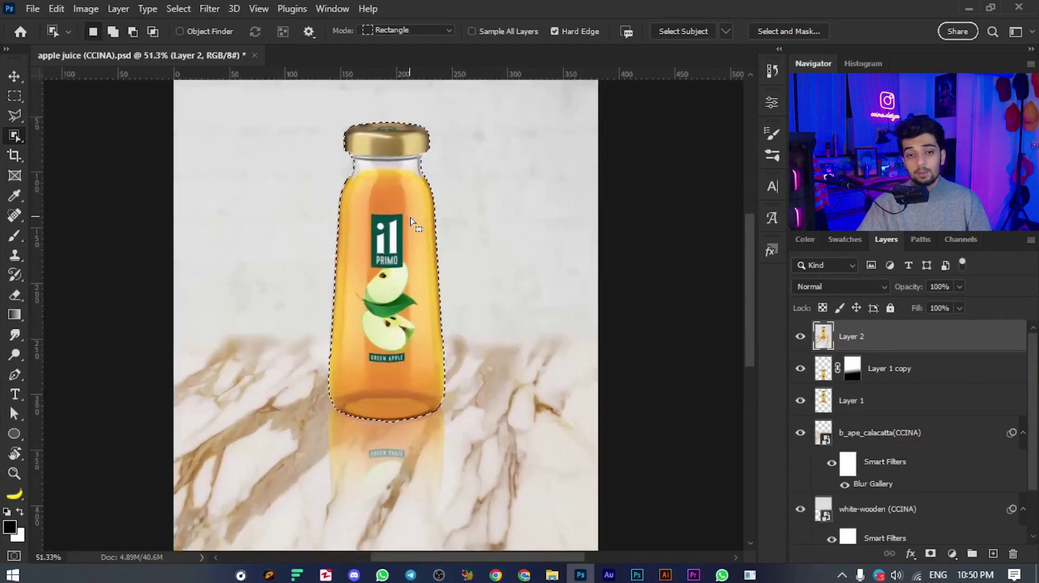
{"action": "scroll", "coordinate": [411, 220], "scroll_direction": "down", "scroll_amount": 1}
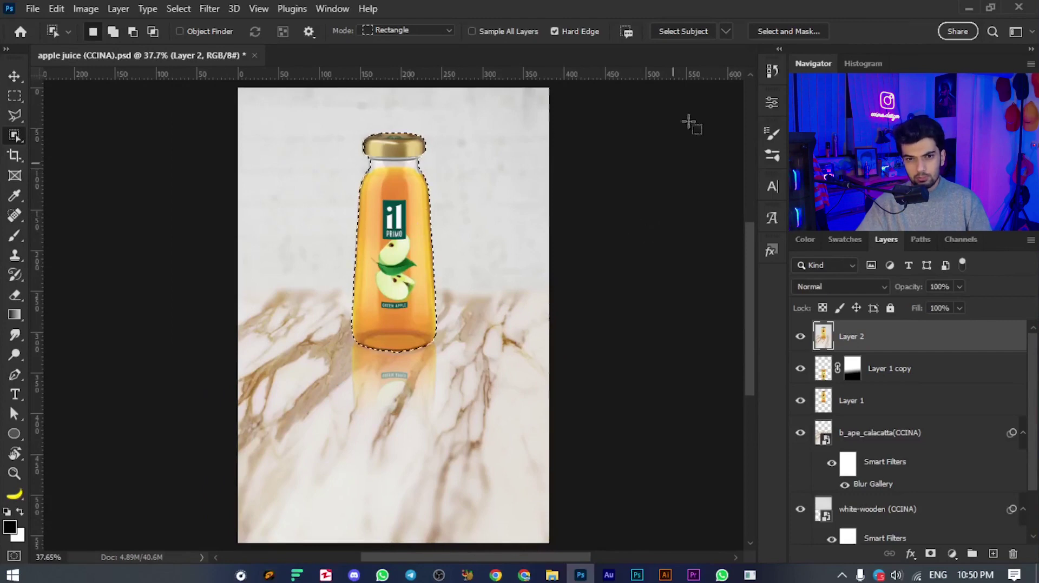
Step: Inspect the Select Subject Device/Cloud processing options without changing them
{"action": "left_click", "coordinate": [725, 31]}
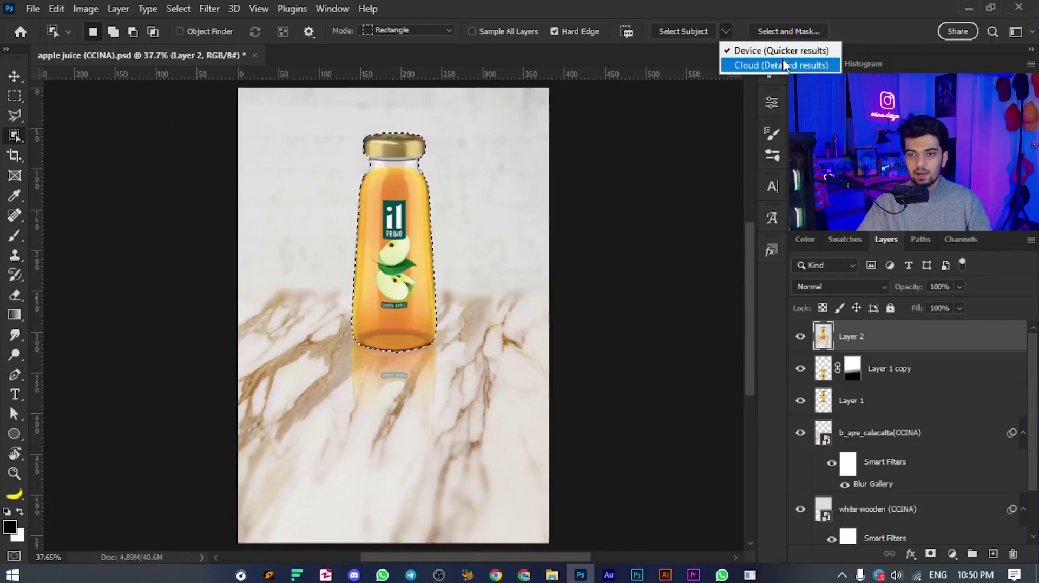
{"action": "left_click", "coordinate": [642, 10]}
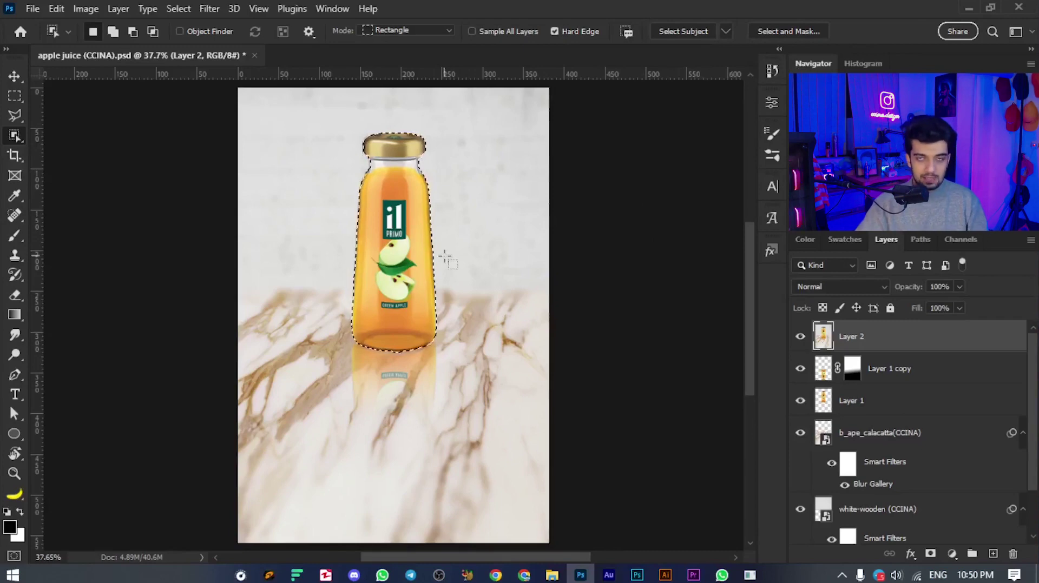
{"action": "left_click", "coordinate": [725, 32]}
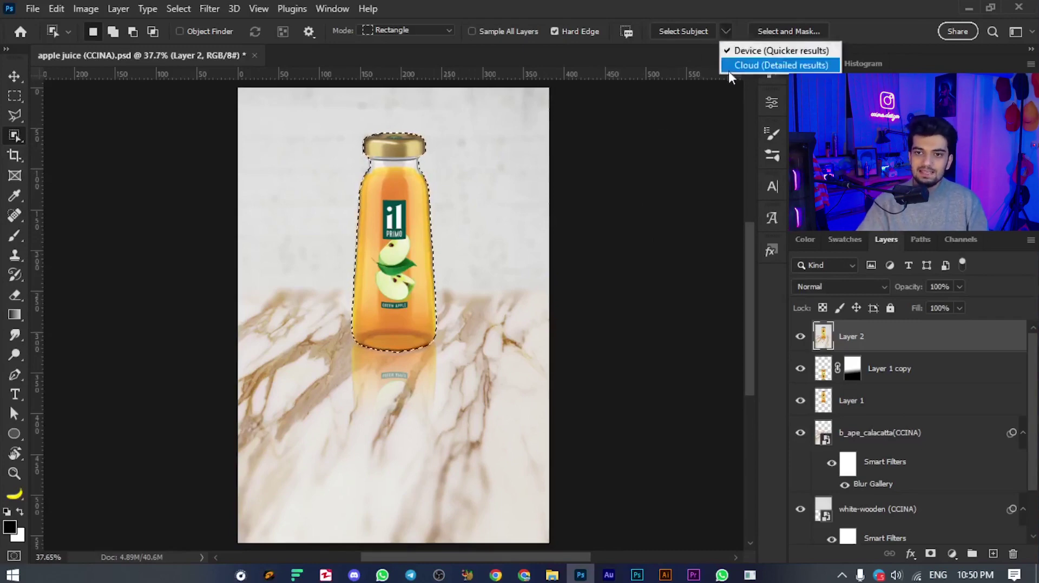
{"action": "left_click", "coordinate": [677, 6]}
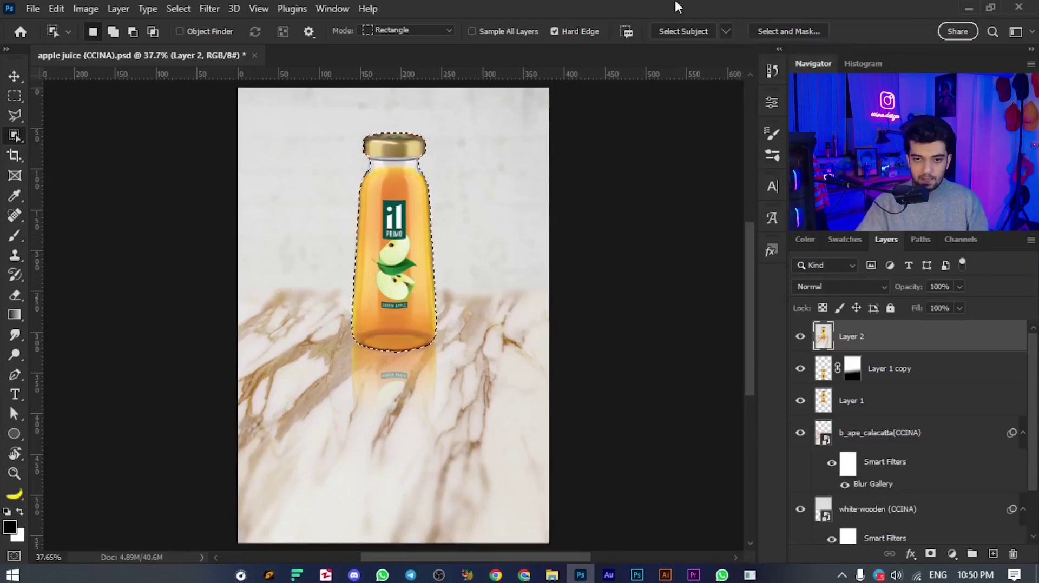
Step: Check Creative Cloud's connection status from the system tray, then close it
{"action": "left_click", "coordinate": [842, 575]}
{"action": "left_click", "coordinate": [828, 547]}
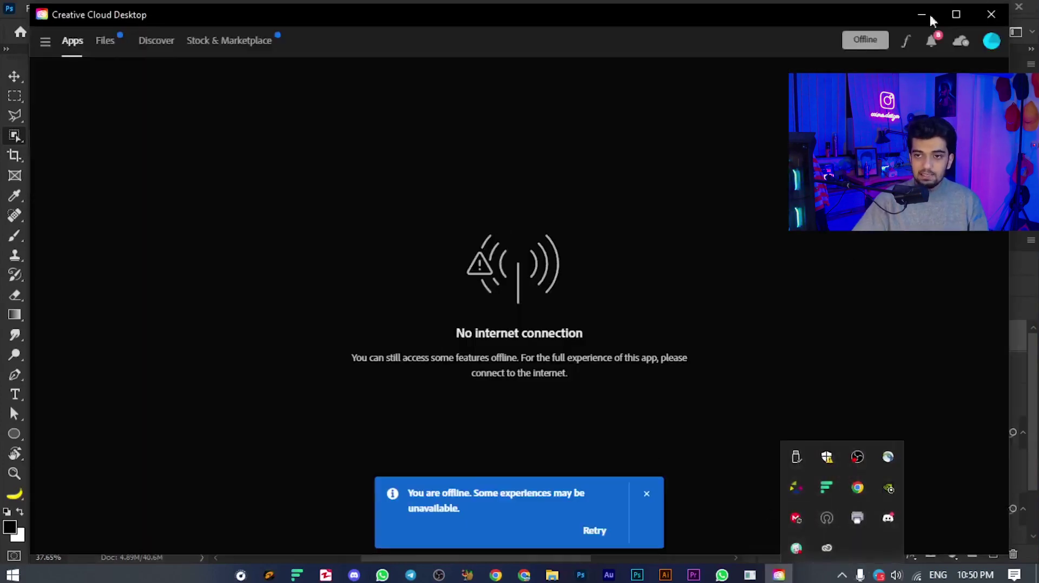
{"action": "left_click", "coordinate": [992, 15]}
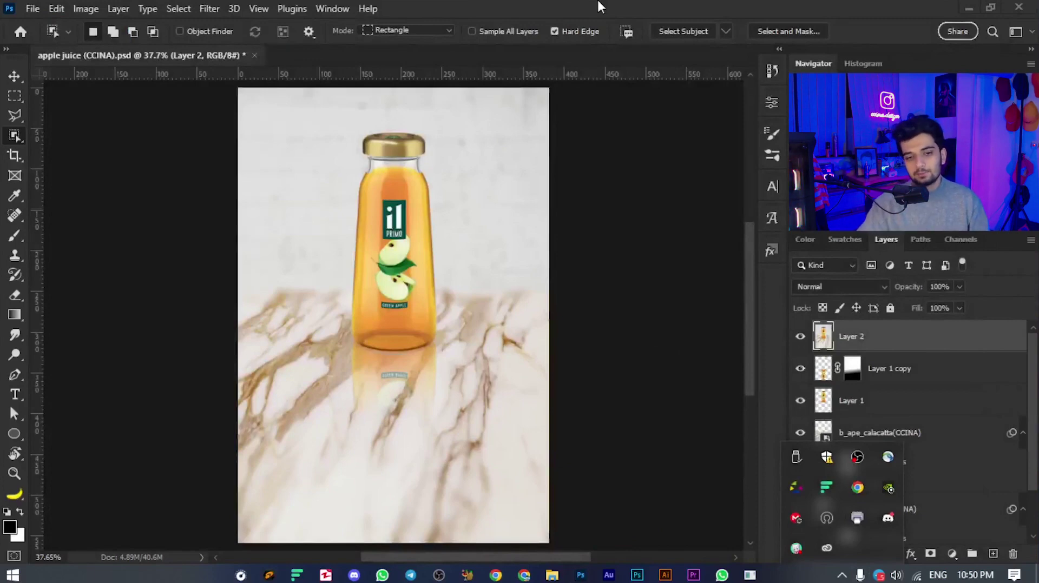
{"action": "scroll", "coordinate": [399, 256], "scroll_direction": "up", "scroll_amount": 2}
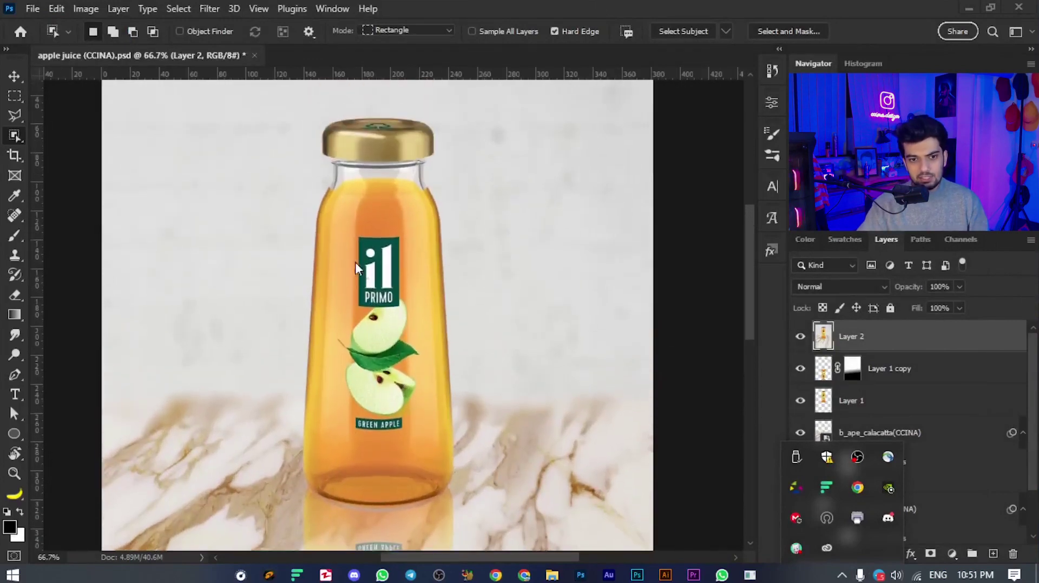
{"action": "scroll", "coordinate": [402, 278], "scroll_direction": "down", "scroll_amount": 2}
{"action": "scroll", "coordinate": [403, 280], "scroll_direction": "up", "scroll_amount": 1}
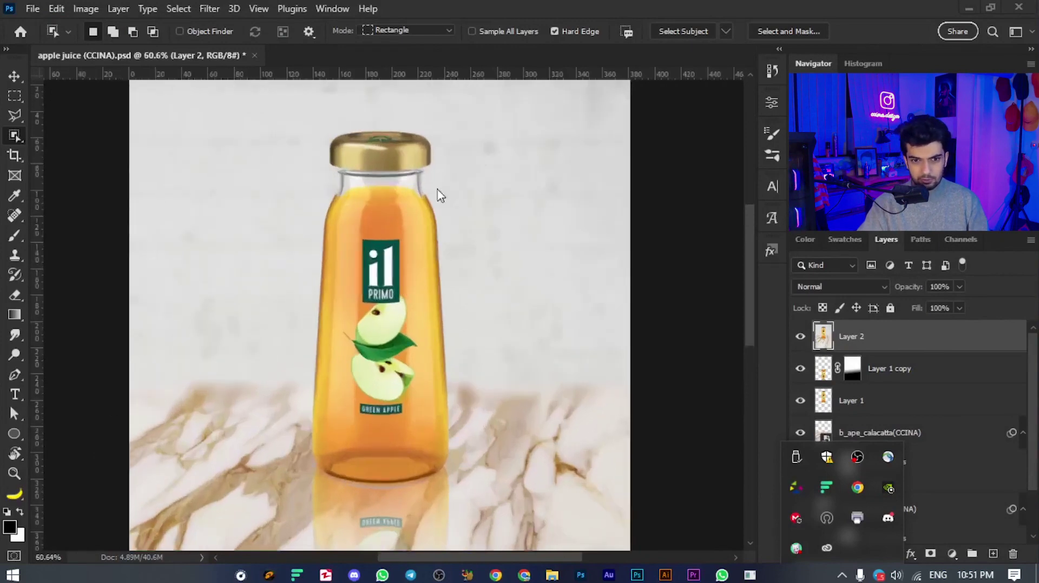
{"action": "scroll", "coordinate": [385, 416], "scroll_direction": "down", "scroll_amount": 1}
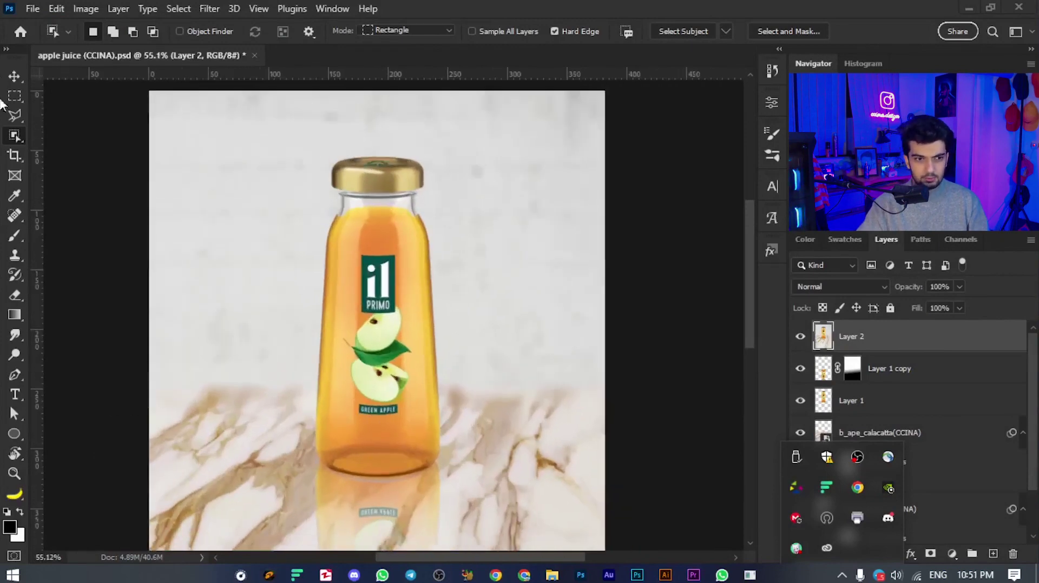
{"action": "scroll", "coordinate": [393, 321], "scroll_direction": "down", "scroll_amount": 2}
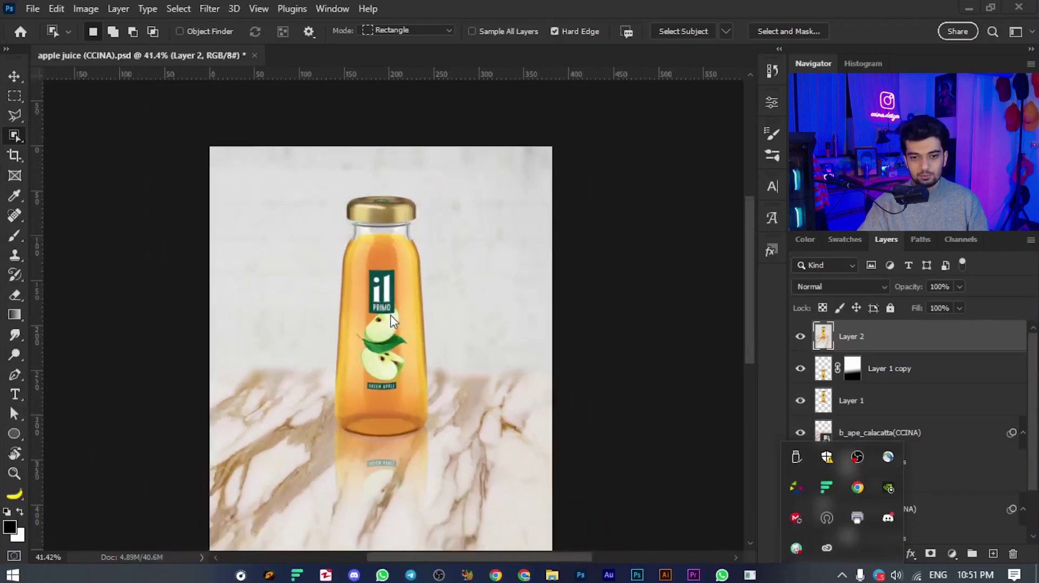
{"action": "scroll", "coordinate": [386, 319], "scroll_direction": "up", "scroll_amount": 1}
{"action": "scroll", "coordinate": [385, 314], "scroll_direction": "up", "scroll_amount": 3}
{"action": "scroll", "coordinate": [382, 298], "scroll_direction": "down", "scroll_amount": 3}
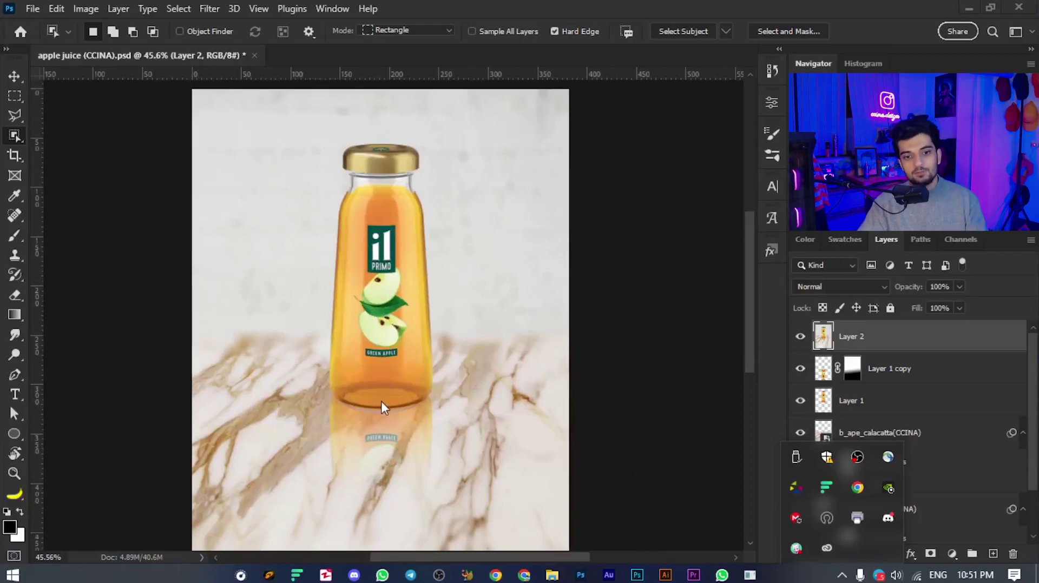
{"action": "scroll", "coordinate": [380, 399], "scroll_direction": "down", "scroll_amount": 1}
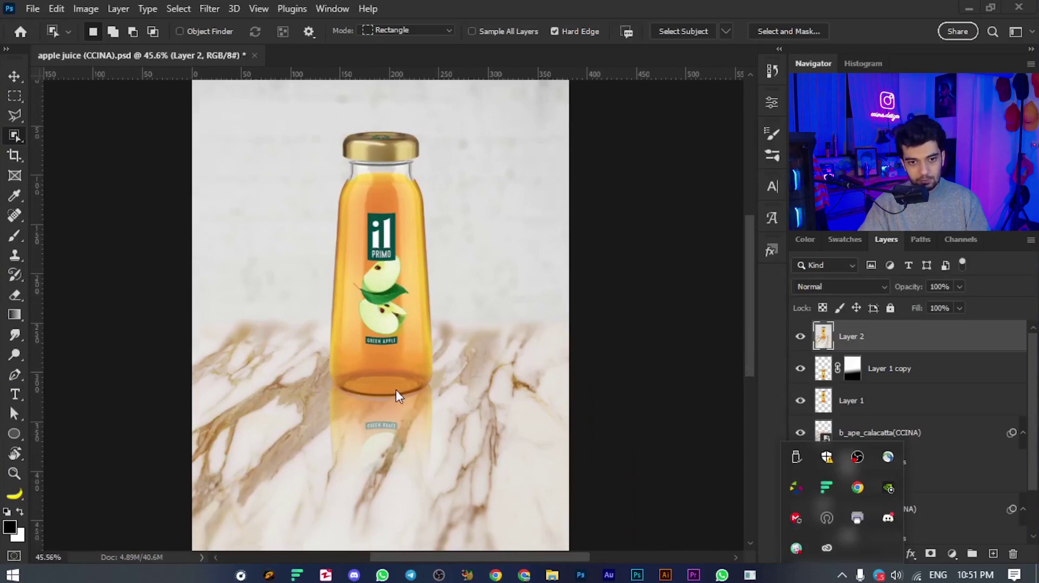
{"action": "scroll", "coordinate": [397, 388], "scroll_direction": "down", "scroll_amount": 1}
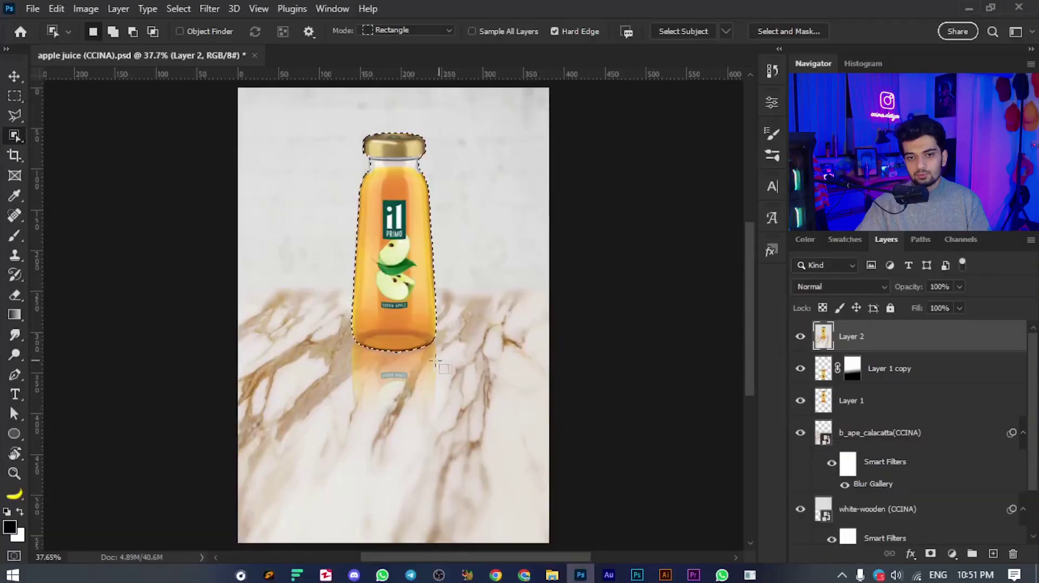
Step: Hold Alt to put the Object Selection Tool into subtract-from-selection mode
{"action": "key", "text": "alt"}
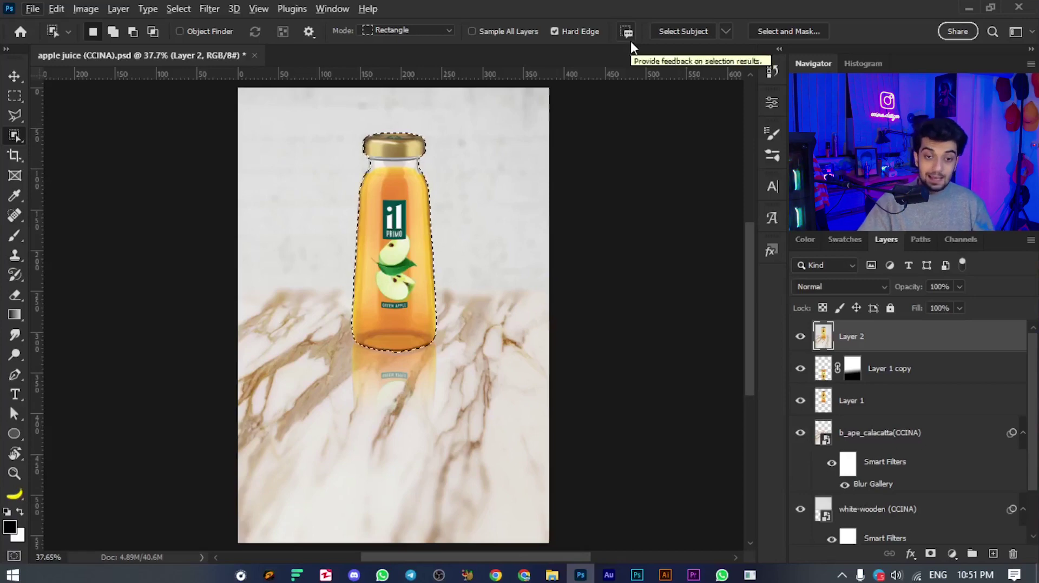
Step: Keep subject processing on Device, zoom around the bottle, and close the document with Ctrl+W
{"action": "left_click", "coordinate": [725, 31]}
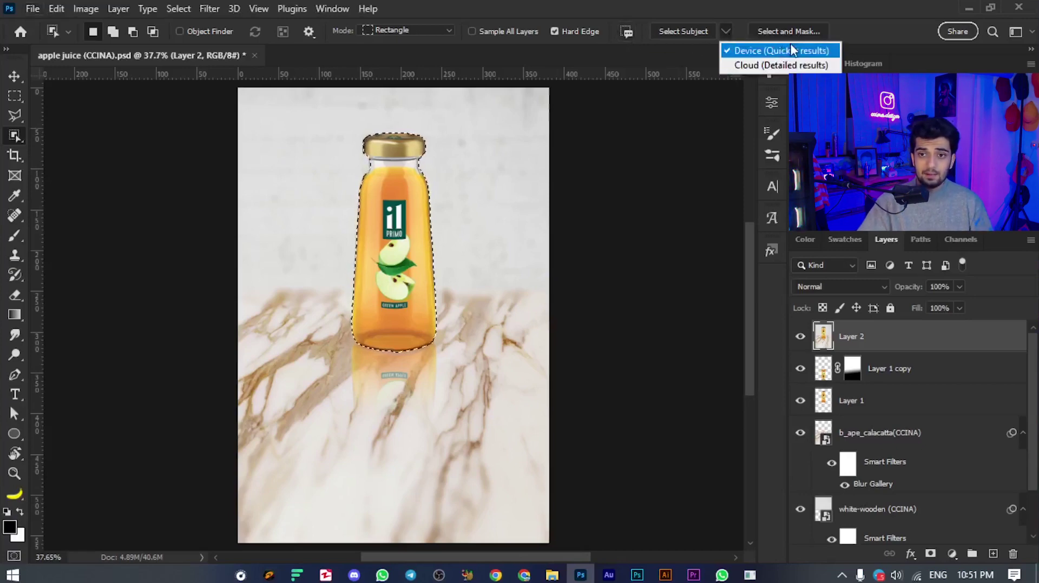
{"action": "left_click", "coordinate": [724, 46]}
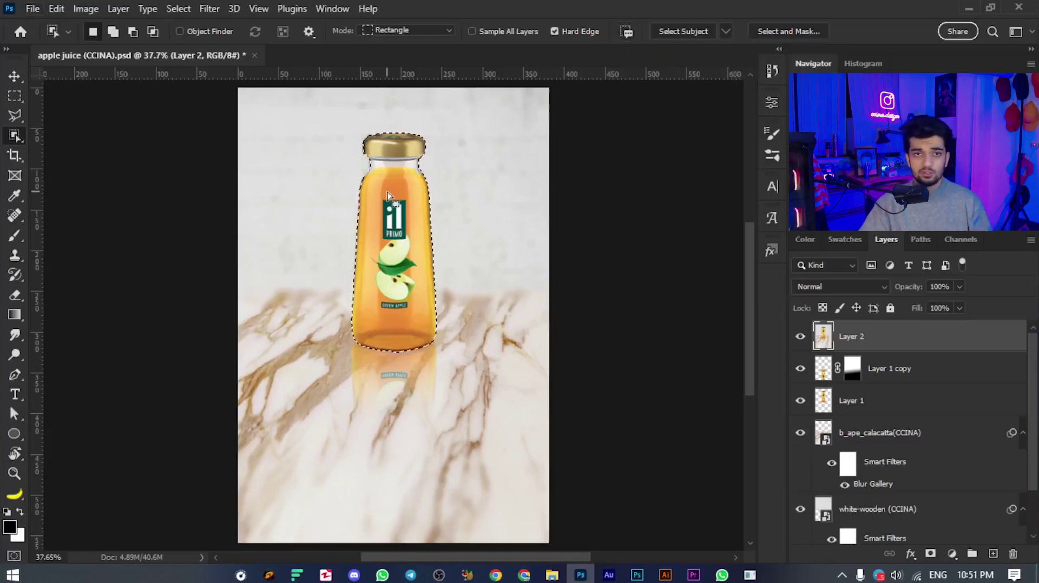
{"action": "scroll", "coordinate": [374, 303], "scroll_direction": "up", "scroll_amount": 2}
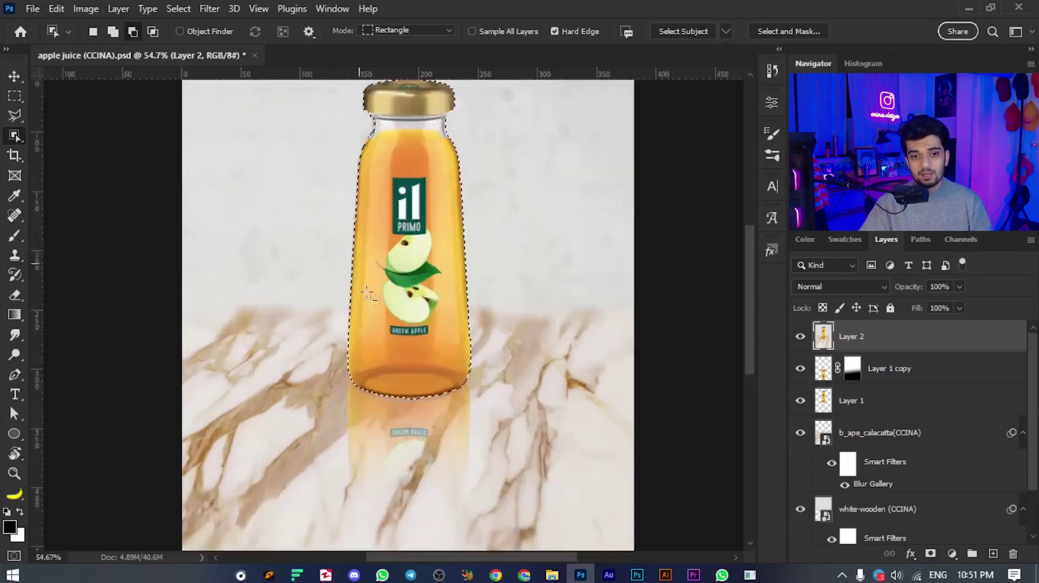
{"action": "scroll", "coordinate": [373, 303], "scroll_direction": "up", "scroll_amount": 2}
{"action": "scroll", "coordinate": [373, 324], "scroll_direction": "up", "scroll_amount": 2}
{"action": "scroll", "coordinate": [379, 411], "scroll_direction": "down", "scroll_amount": 2}
{"action": "scroll", "coordinate": [415, 238], "scroll_direction": "down", "scroll_amount": 2}
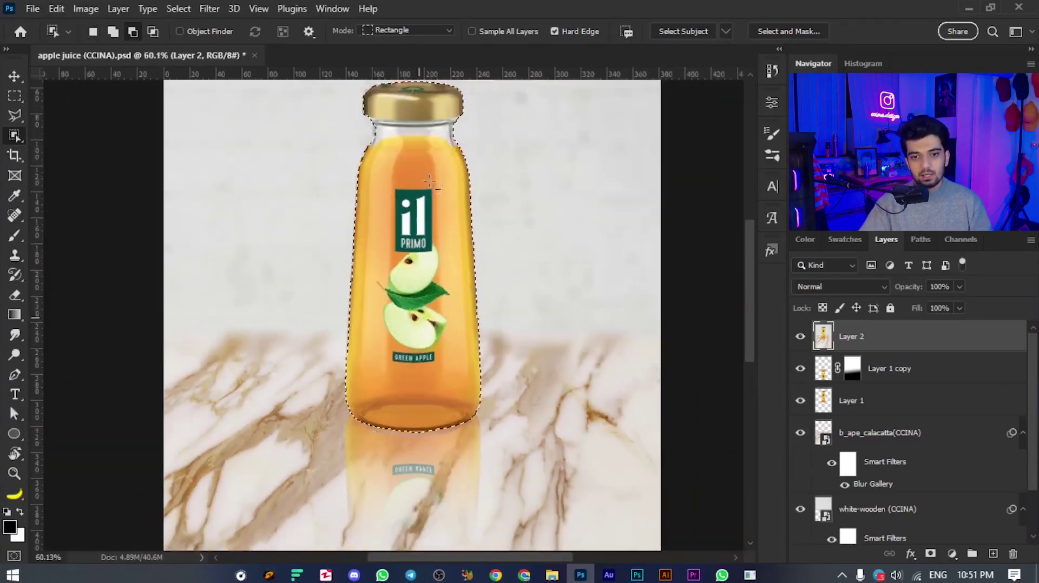
{"action": "scroll", "coordinate": [416, 238], "scroll_direction": "up", "scroll_amount": 1}
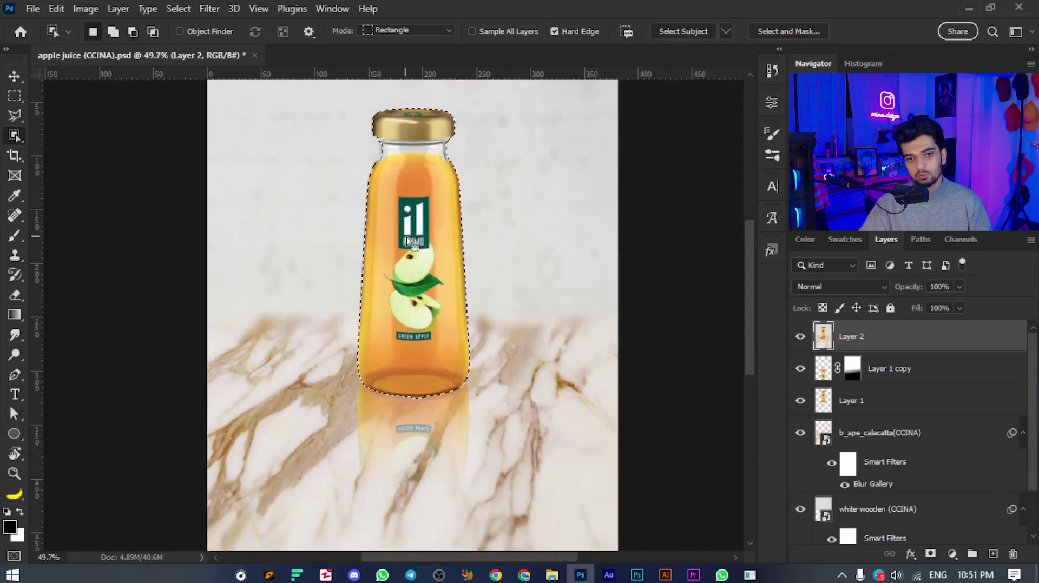
{"action": "scroll", "coordinate": [406, 238], "scroll_direction": "down", "scroll_amount": 1}
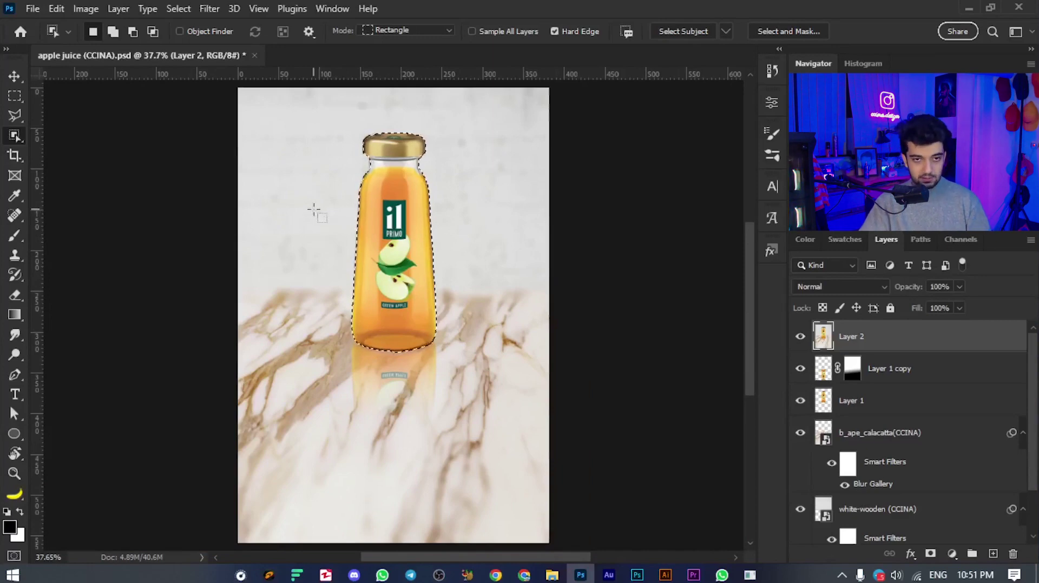
{"action": "key", "text": "ctrl+w"}
Step: Discard the apple juice changes, create a blank 1700 x 800 px Untitled-1, and show Materials
{"action": "left_click", "coordinate": [513, 224]}
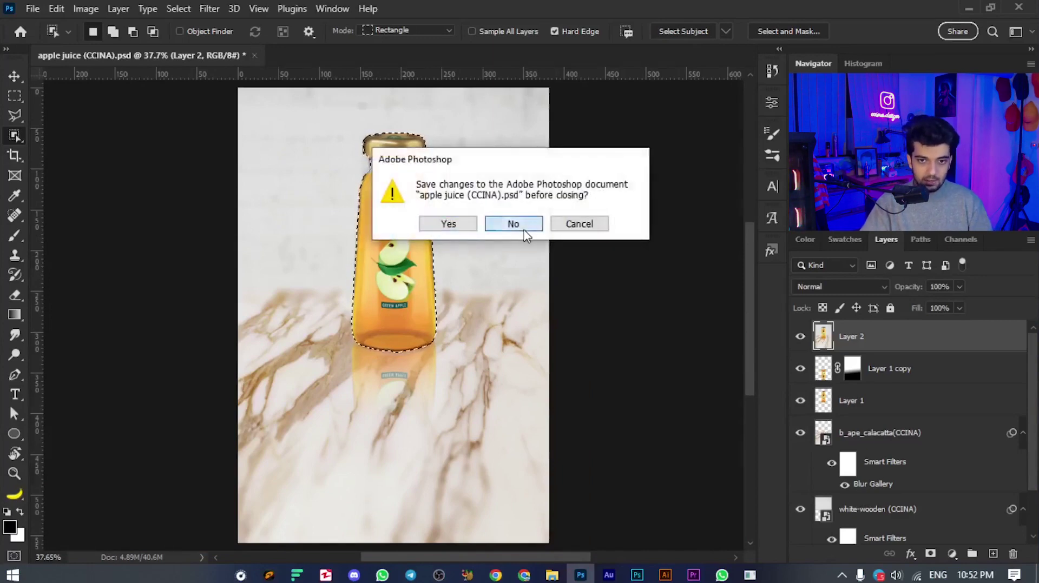
{"action": "key", "text": "ctrl+n"}
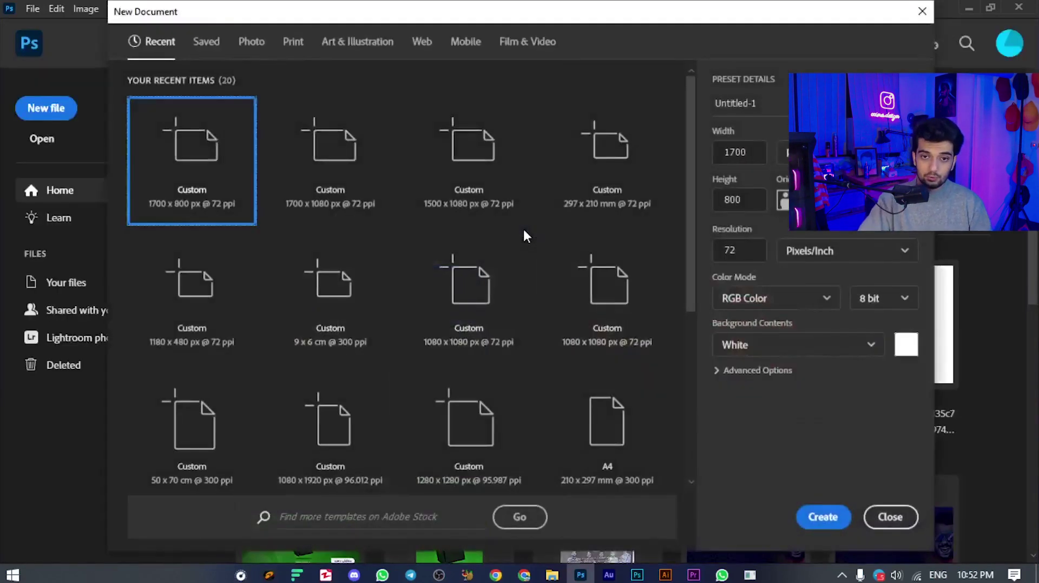
{"action": "key", "text": "Return"}
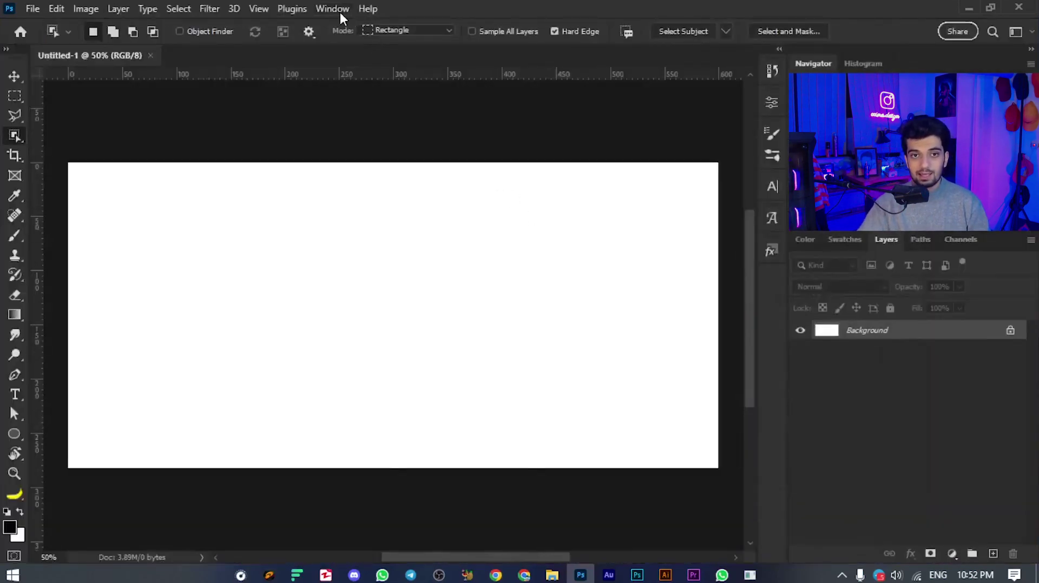
{"action": "left_click", "coordinate": [339, 9]}
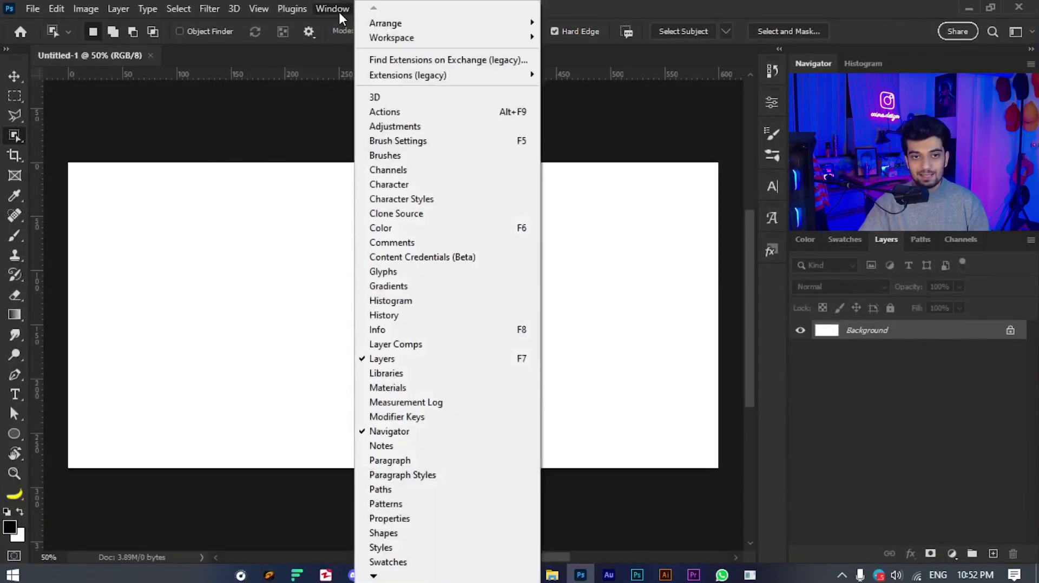
{"action": "left_click", "coordinate": [416, 391]}
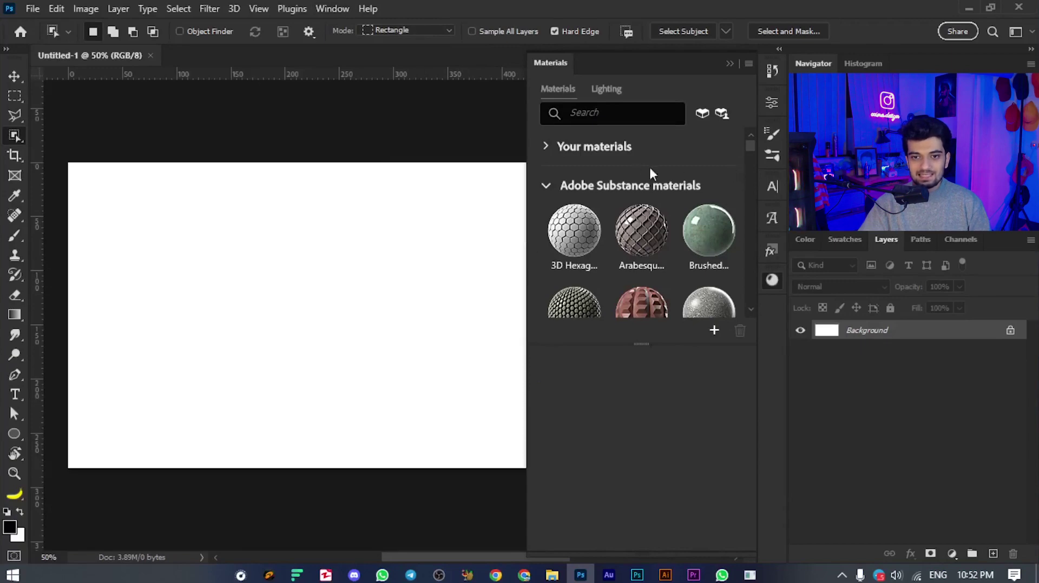
Step: Apply the Hexagonal Ceramic Tiles material from the Materials panel to the document
{"action": "left_click", "coordinate": [549, 145]}
{"action": "left_click", "coordinate": [549, 145]}
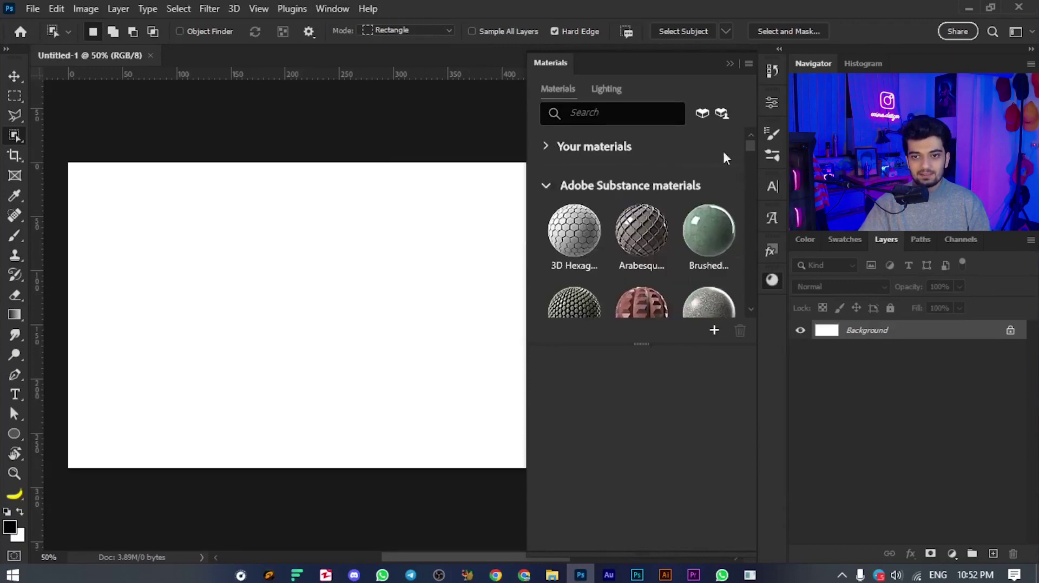
{"action": "left_click_drag", "start_coordinate": [749, 148], "coordinate": [753, 163]}
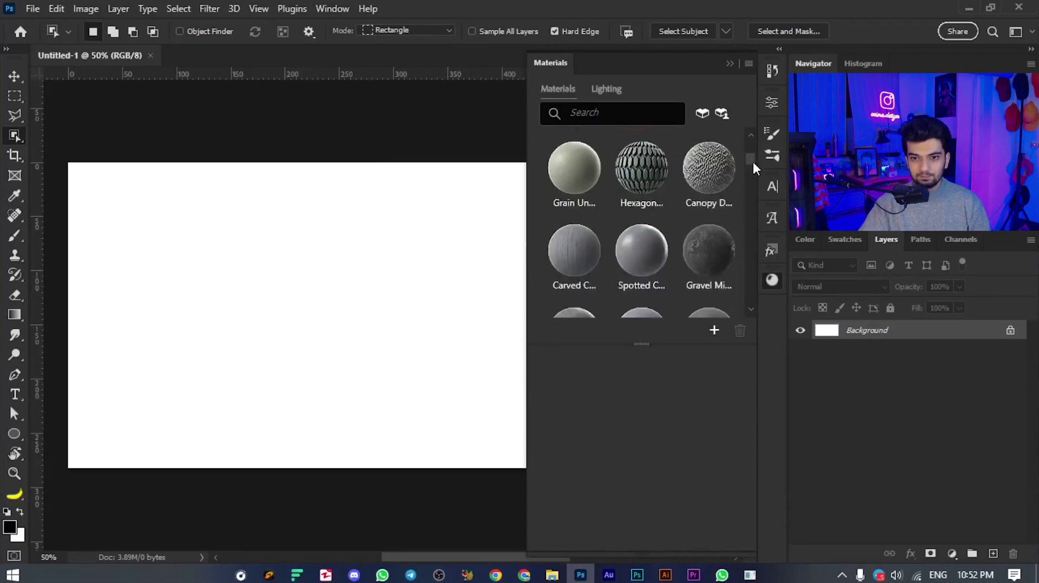
{"action": "left_click", "coordinate": [652, 175]}
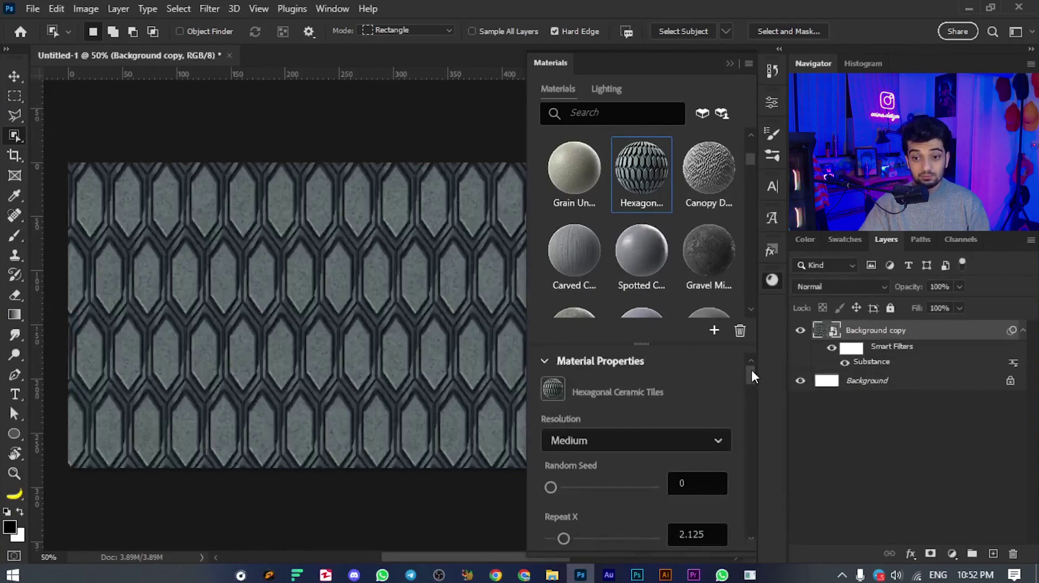
Step: Adjust the tile material's Random Seed slider to 67165
{"action": "left_click_drag", "start_coordinate": [751, 374], "coordinate": [754, 374]}
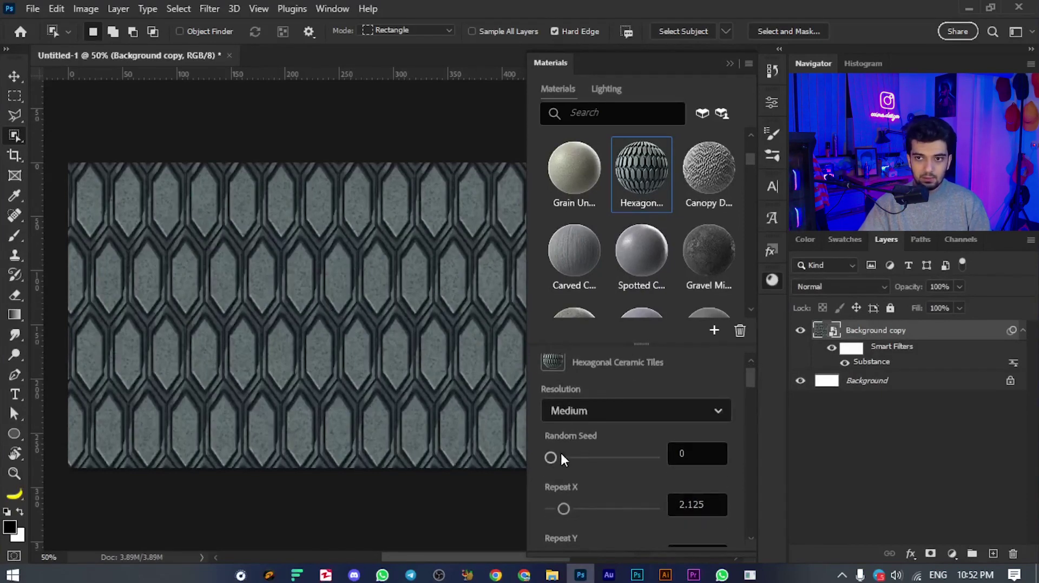
{"action": "left_click_drag", "start_coordinate": [557, 457], "coordinate": [570, 456]}
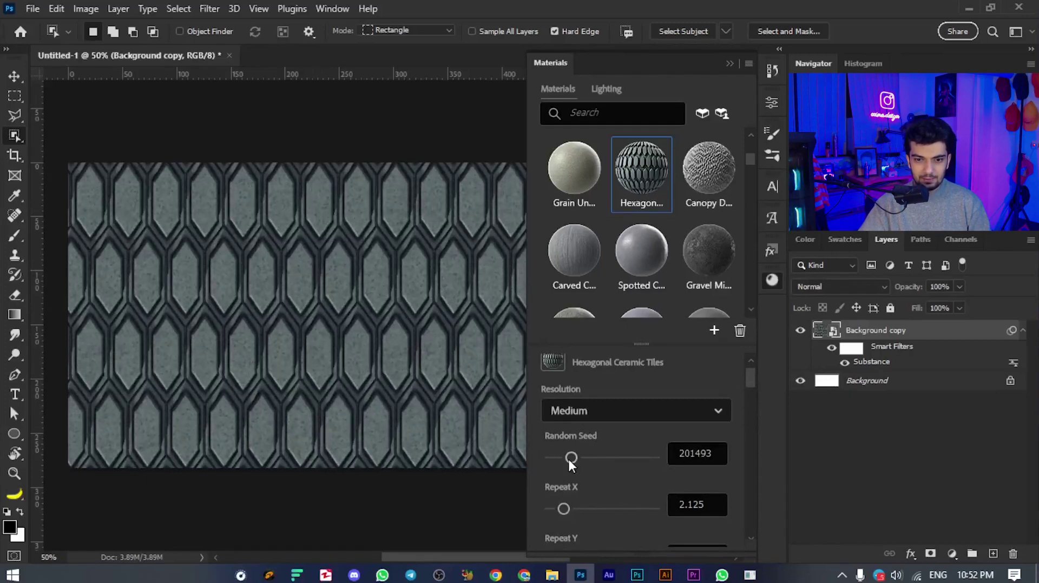
{"action": "left_click_drag", "start_coordinate": [567, 457], "coordinate": [554, 459]}
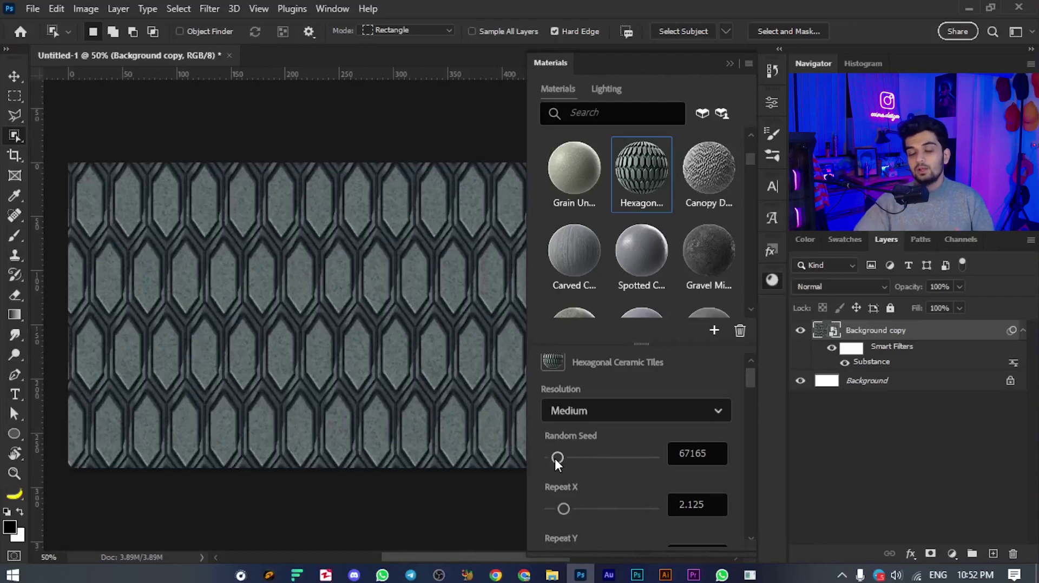
{"action": "scroll", "coordinate": [748, 380], "scroll_direction": "down", "scroll_amount": 1}
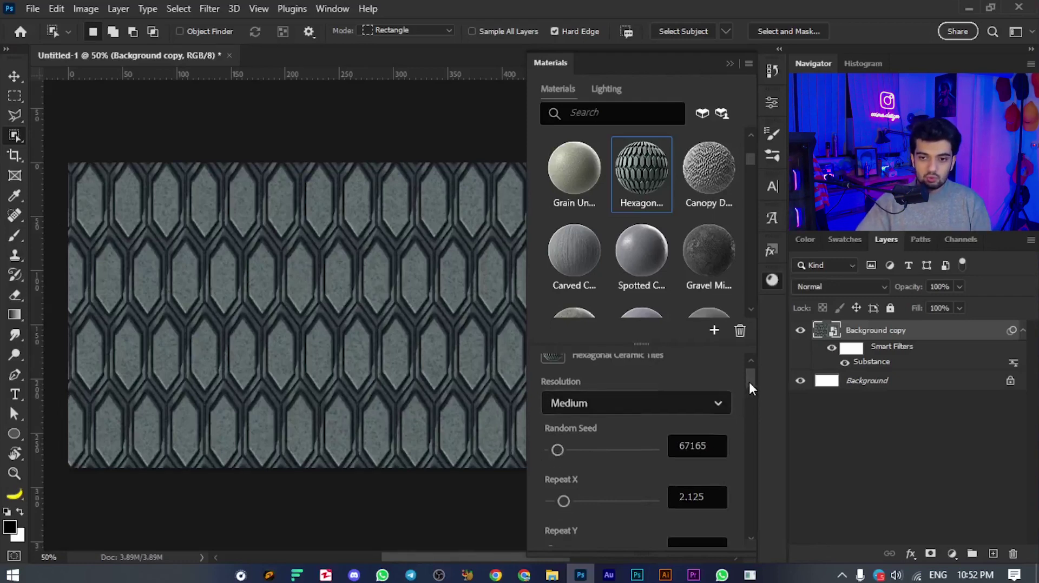
{"action": "scroll", "coordinate": [749, 381], "scroll_direction": "down", "scroll_amount": 1}
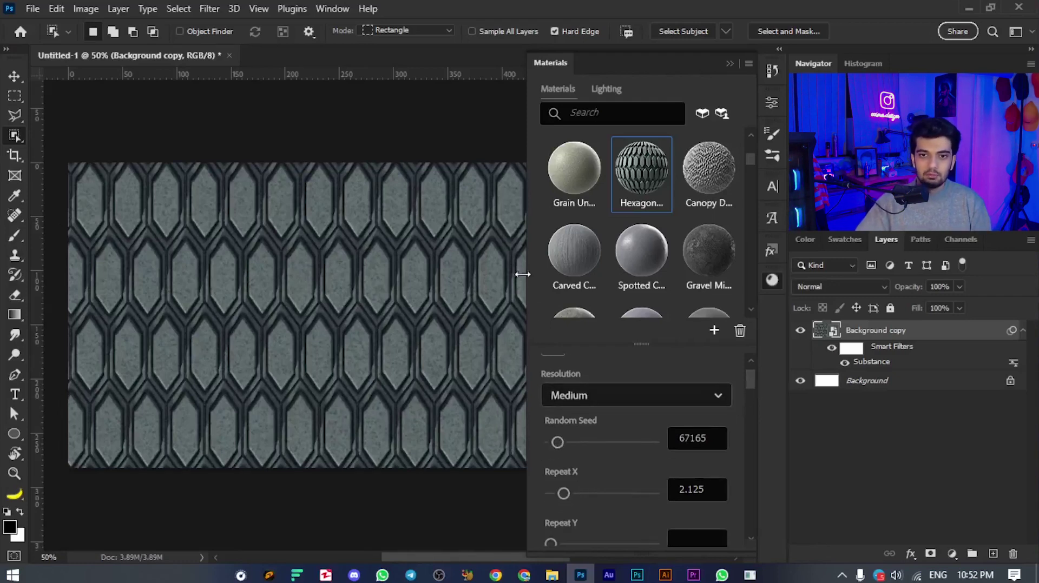
Step: Browse for a custom SBSAR material file and cancel without loading anything
{"action": "left_click", "coordinate": [715, 331]}
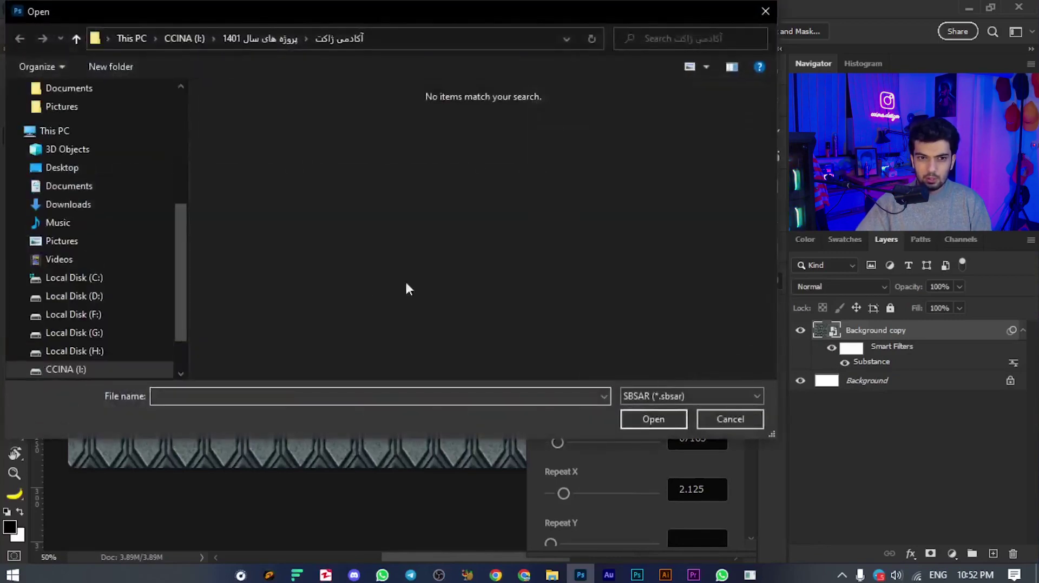
{"action": "left_click", "coordinate": [725, 420]}
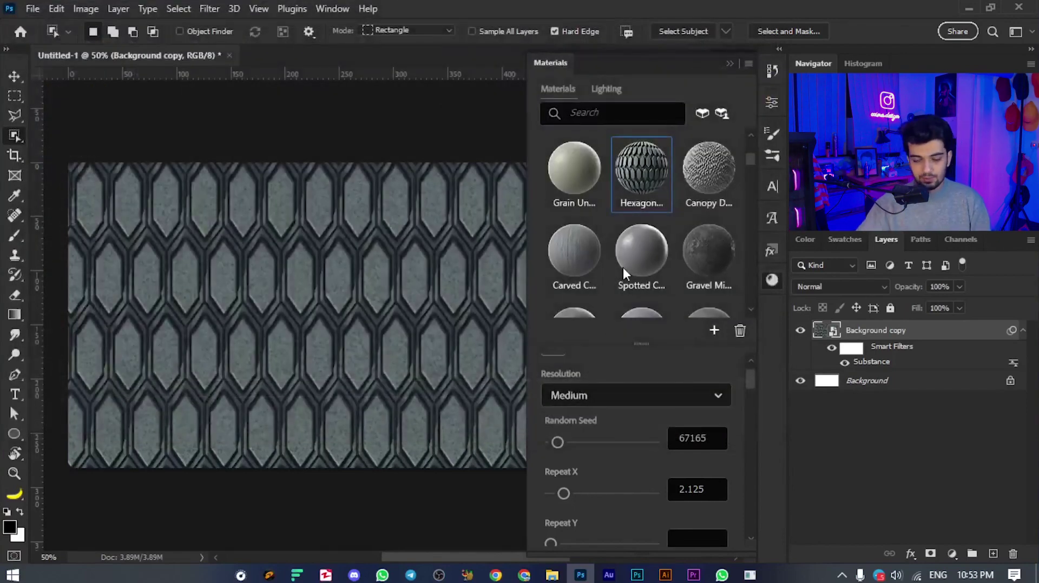
{"action": "scroll", "coordinate": [742, 439], "scroll_direction": "down", "scroll_amount": 3}
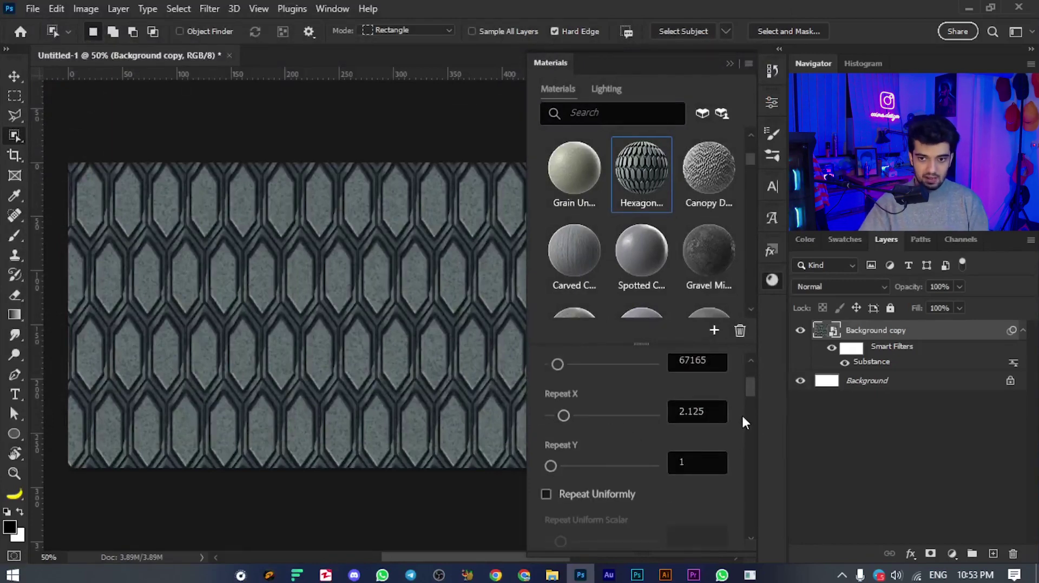
{"action": "scroll", "coordinate": [742, 423], "scroll_direction": "up", "scroll_amount": 2}
Step: Switch the material resolution to High and lower Repeat X to 1.7
{"action": "left_click", "coordinate": [673, 403]}
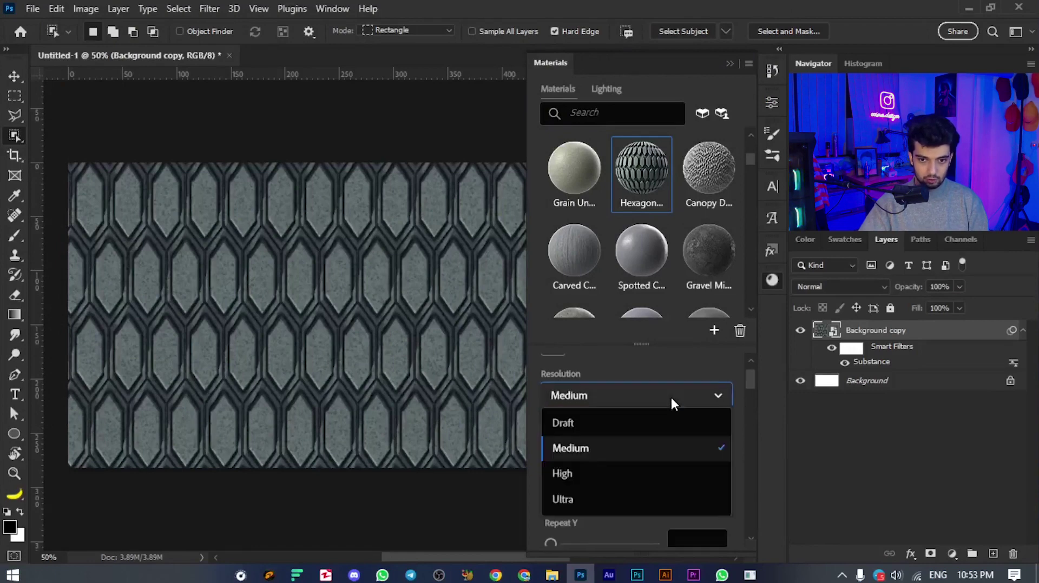
{"action": "left_click", "coordinate": [583, 469]}
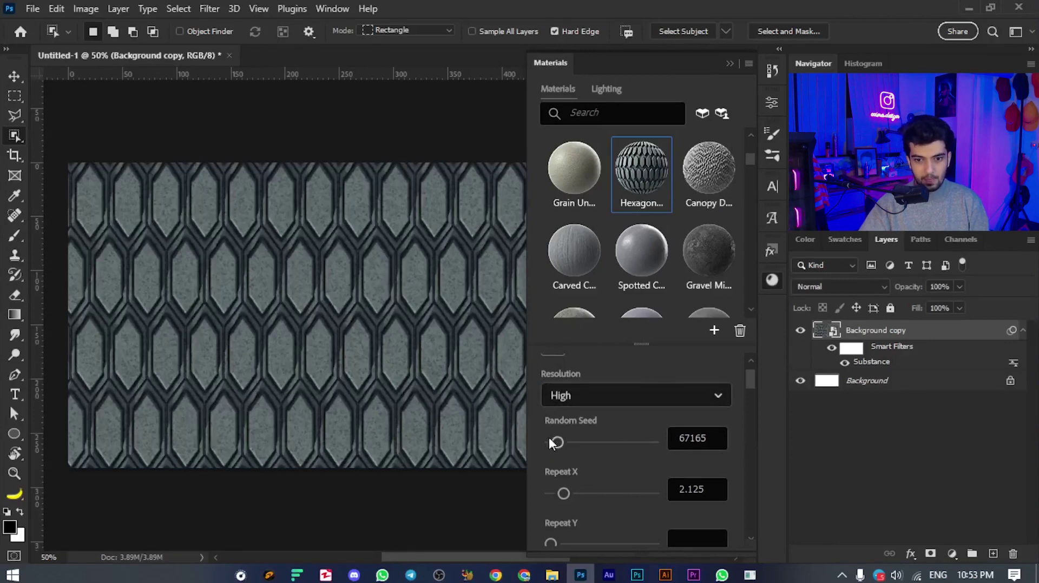
{"action": "left_click_drag", "start_coordinate": [564, 494], "coordinate": [561, 493]}
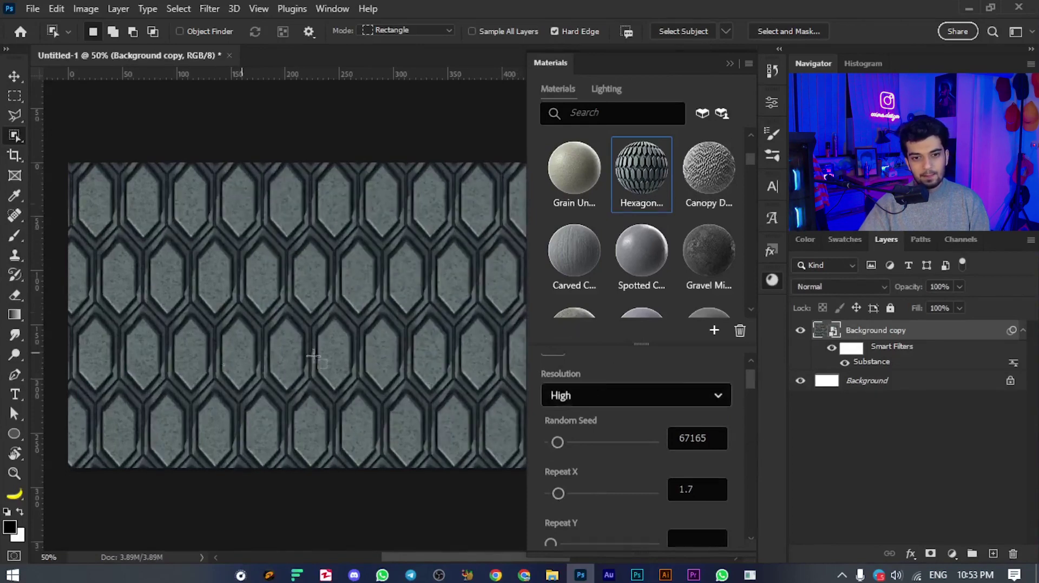
Step: Raise the vertical Repeat Y of the tiles to 2.8
{"action": "scroll", "coordinate": [316, 360], "scroll_direction": "down", "scroll_amount": 2}
{"action": "scroll", "coordinate": [724, 461], "scroll_direction": "down", "scroll_amount": 3}
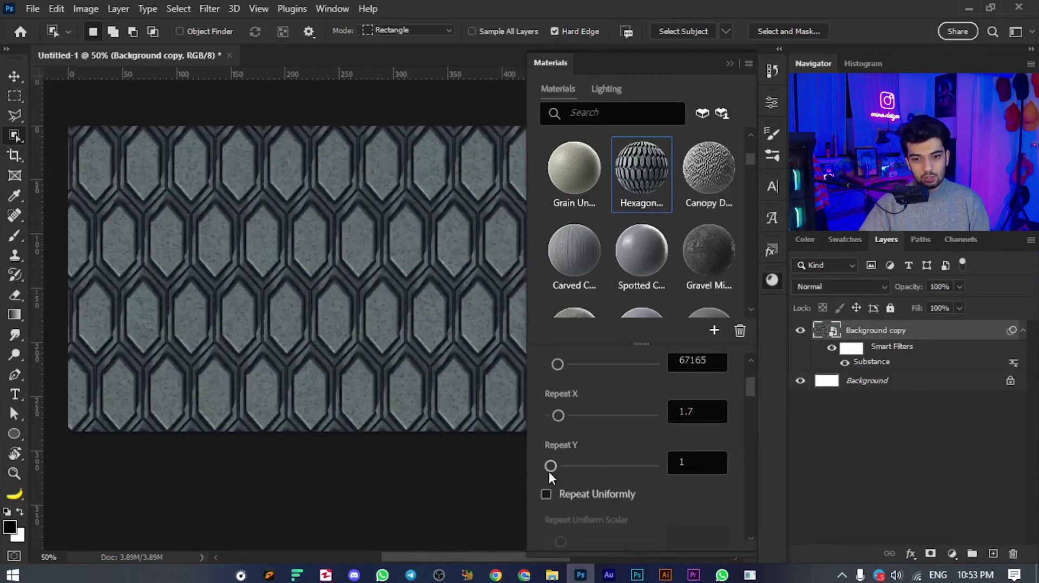
{"action": "left_click_drag", "start_coordinate": [549, 468], "coordinate": [573, 467]}
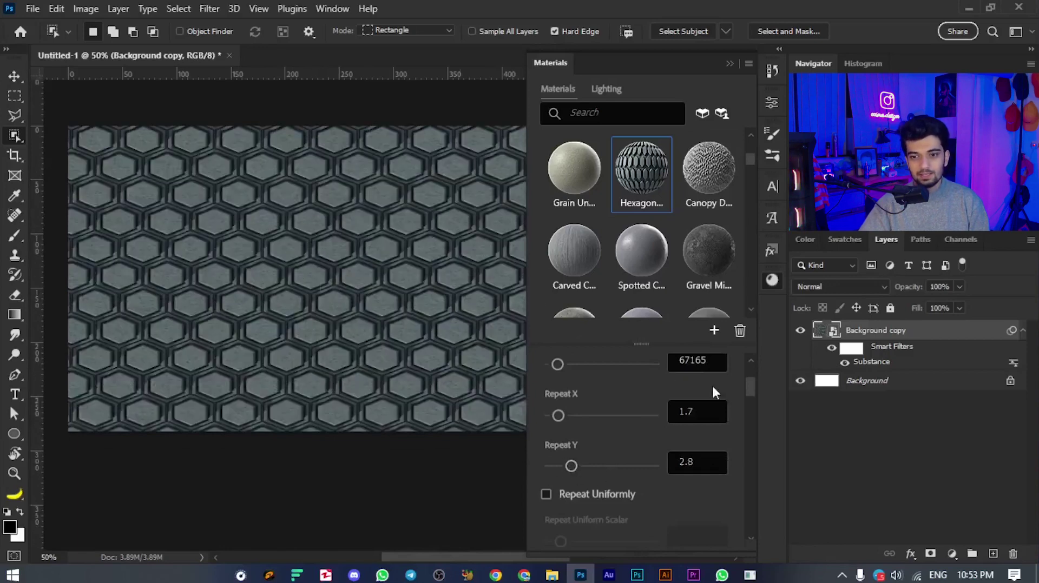
{"action": "scroll", "coordinate": [725, 411], "scroll_direction": "down", "scroll_amount": 3}
{"action": "scroll", "coordinate": [737, 424], "scroll_direction": "down", "scroll_amount": 3}
{"action": "scroll", "coordinate": [719, 433], "scroll_direction": "down", "scroll_amount": 3}
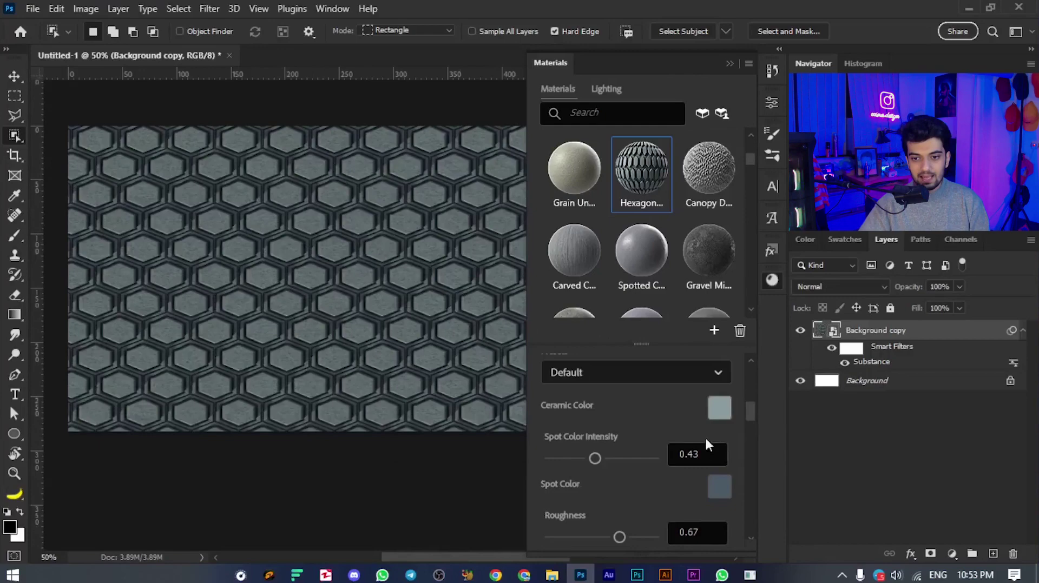
Step: Set the Ceramic Color swatch to cyan #16d6ed in the Color Picker
{"action": "left_click", "coordinate": [713, 411]}
{"action": "left_click", "coordinate": [585, 306]}
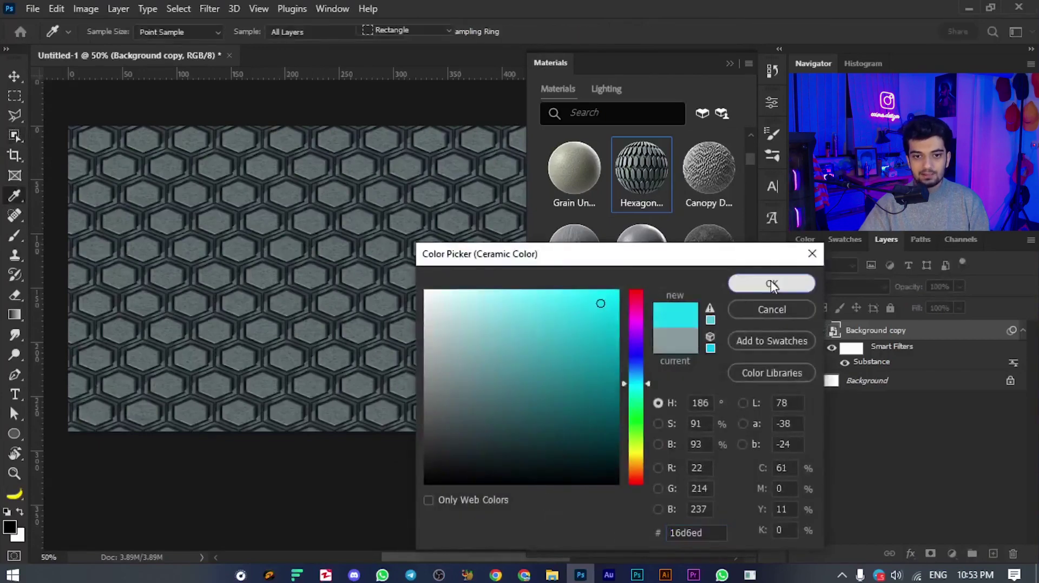
{"action": "left_click", "coordinate": [772, 283]}
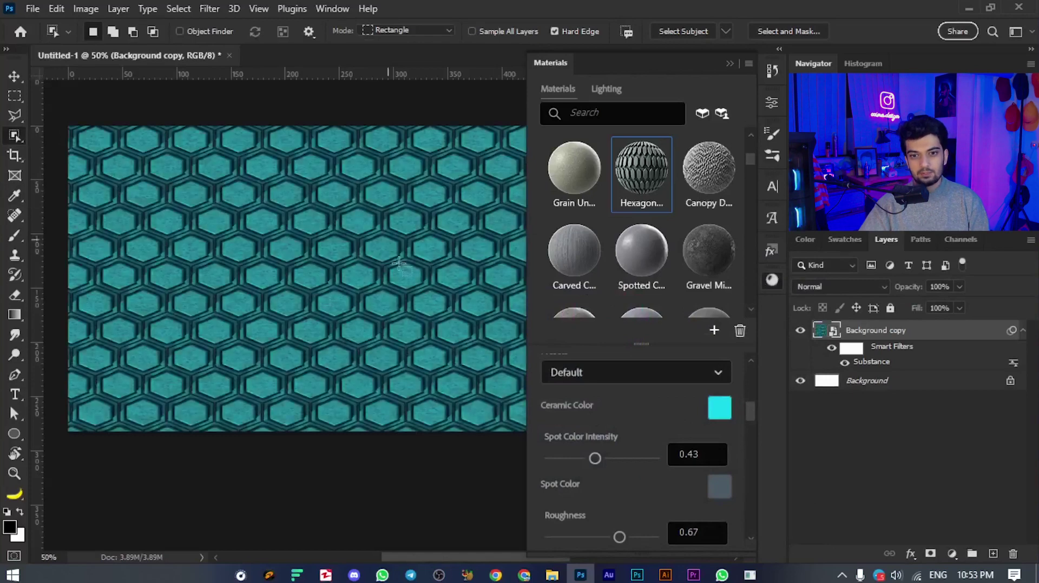
{"action": "scroll", "coordinate": [740, 405], "scroll_direction": "down", "scroll_amount": 3}
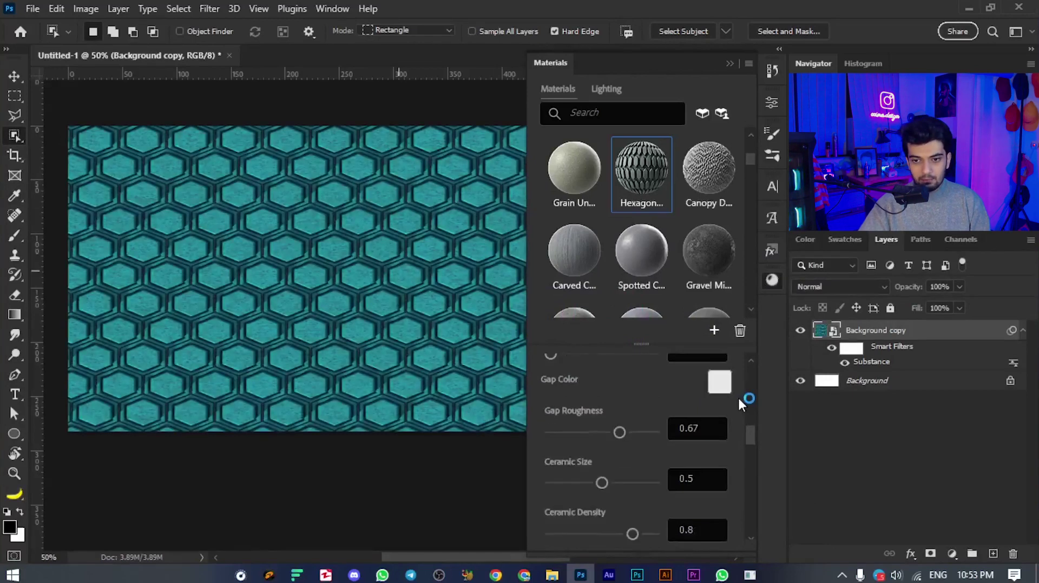